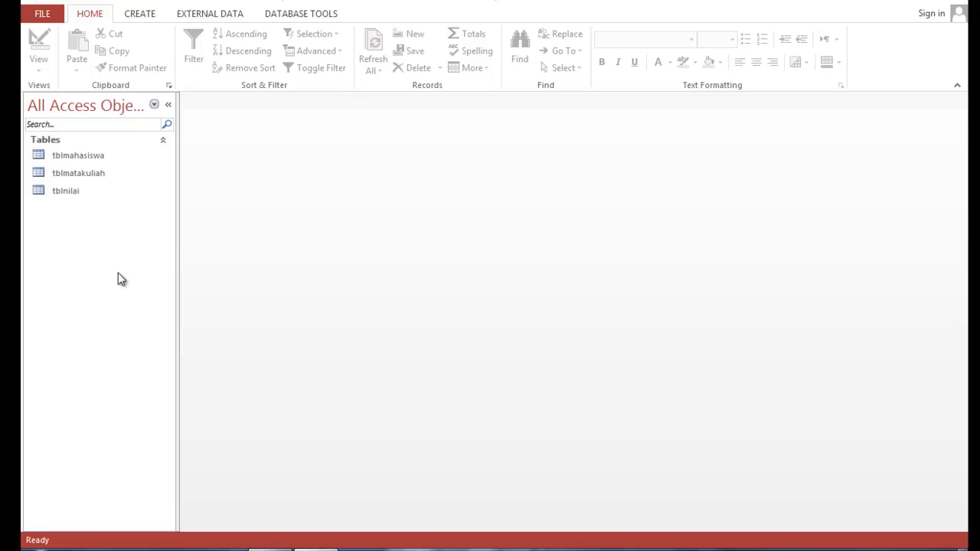
Open the tables tblmahasiswa, tblmatakuliah and tblnilai to review their records
{"action": "double_click", "coordinate": [75, 156]}
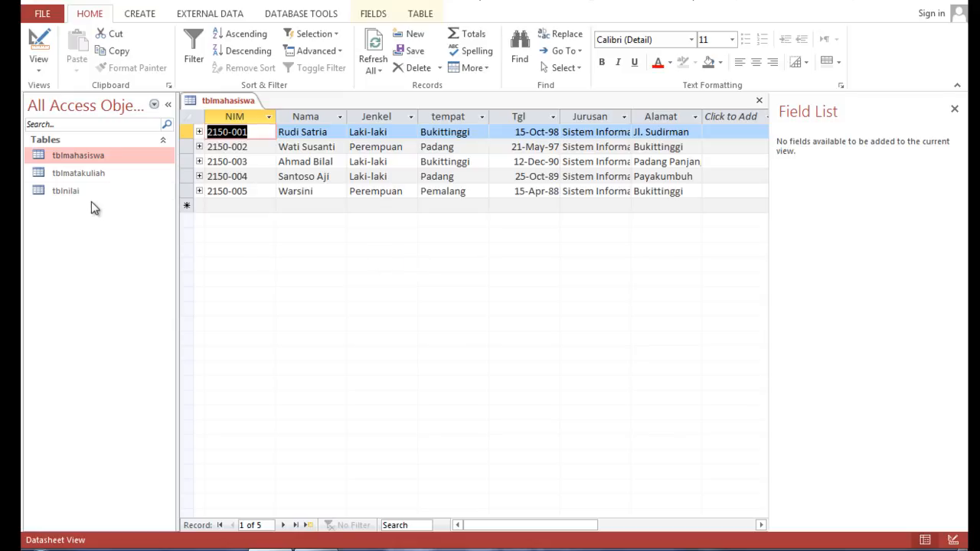
{"action": "double_click", "coordinate": [94, 172]}
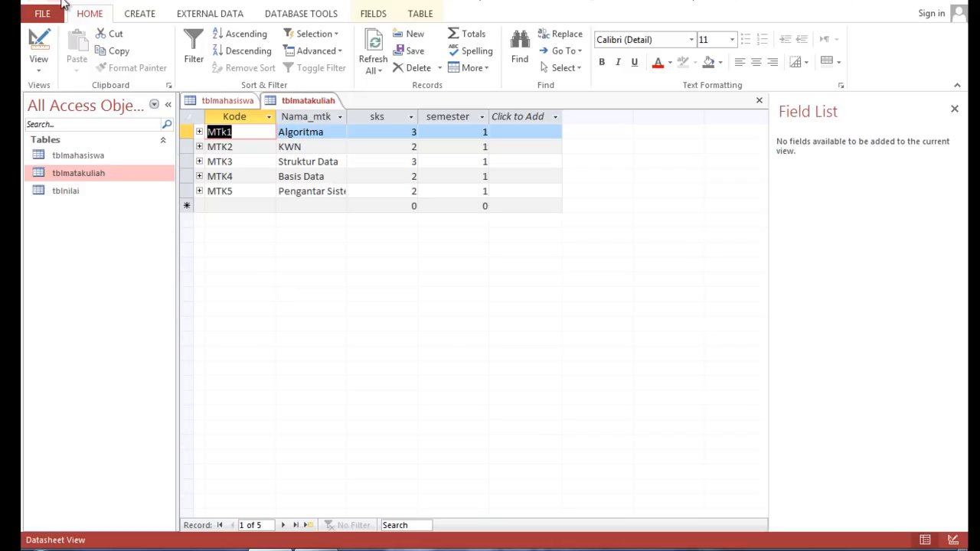
{"action": "double_click", "coordinate": [83, 193]}
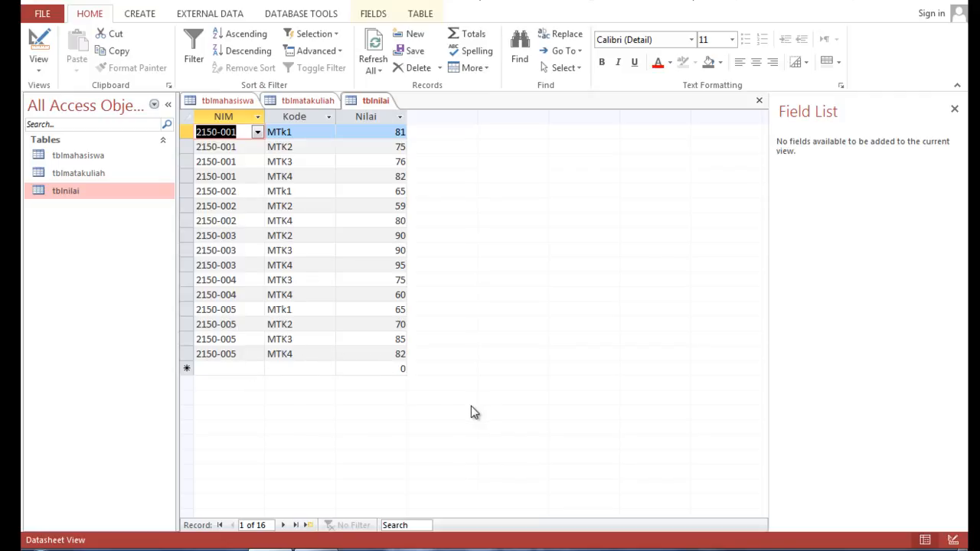
Inspect the lookup choices of the NIM and Kode fields in tblnilai's first record, and close all open tables
{"action": "left_click", "coordinate": [257, 131]}
{"action": "left_click", "coordinate": [259, 132]}
{"action": "left_click", "coordinate": [294, 137]}
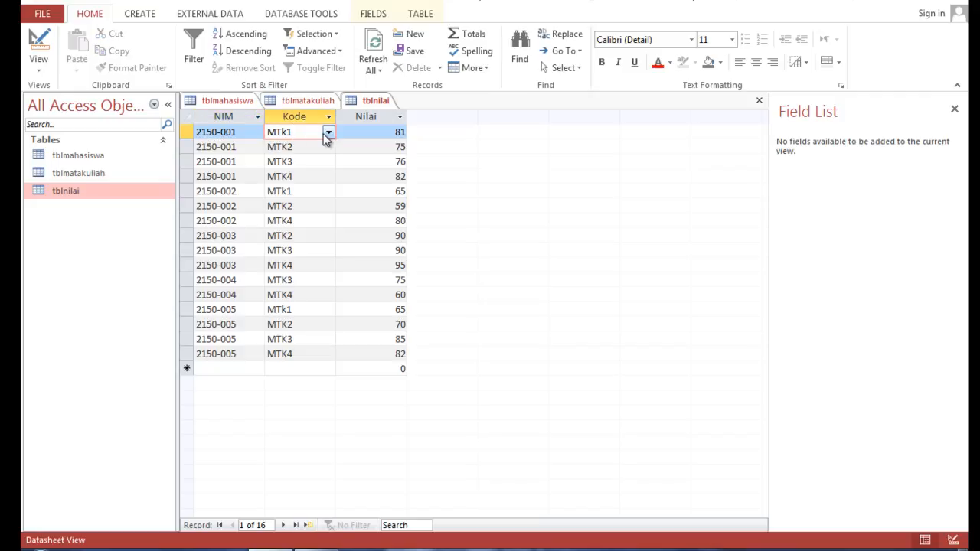
{"action": "left_click", "coordinate": [327, 133]}
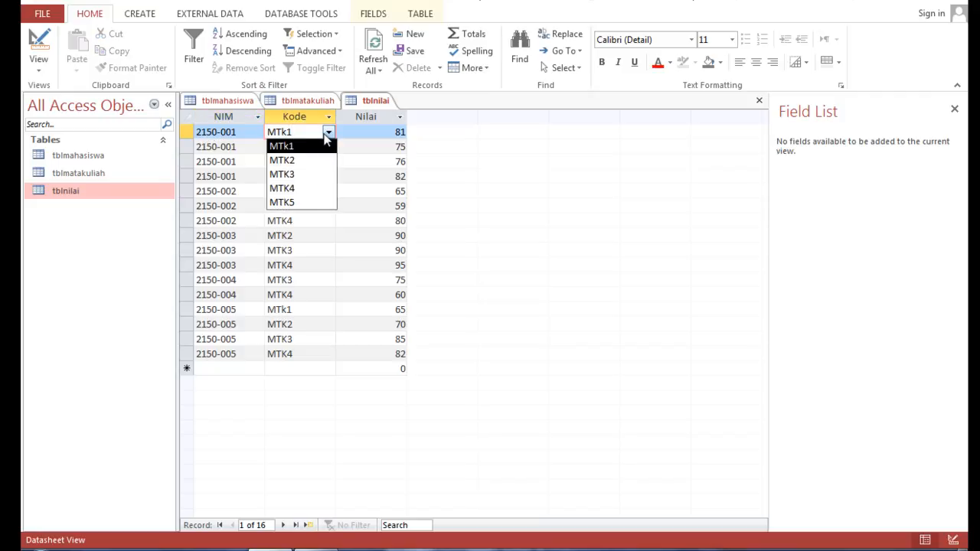
{"action": "left_click", "coordinate": [325, 134]}
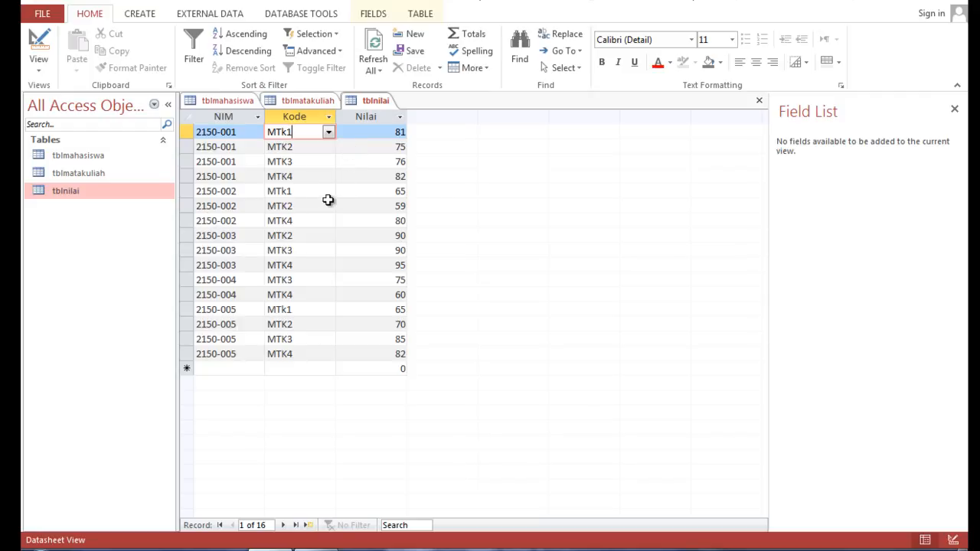
{"action": "right_click", "coordinate": [363, 105]}
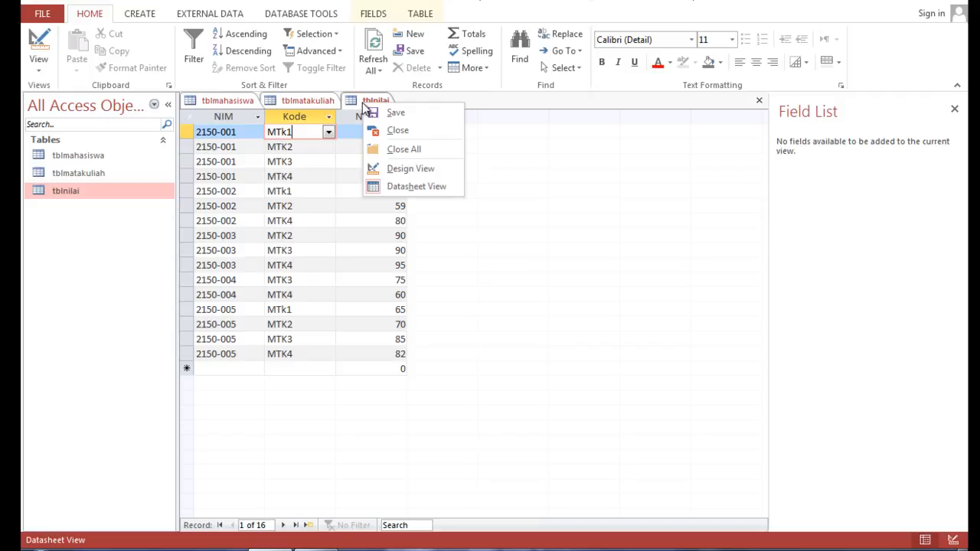
{"action": "left_click", "coordinate": [416, 150]}
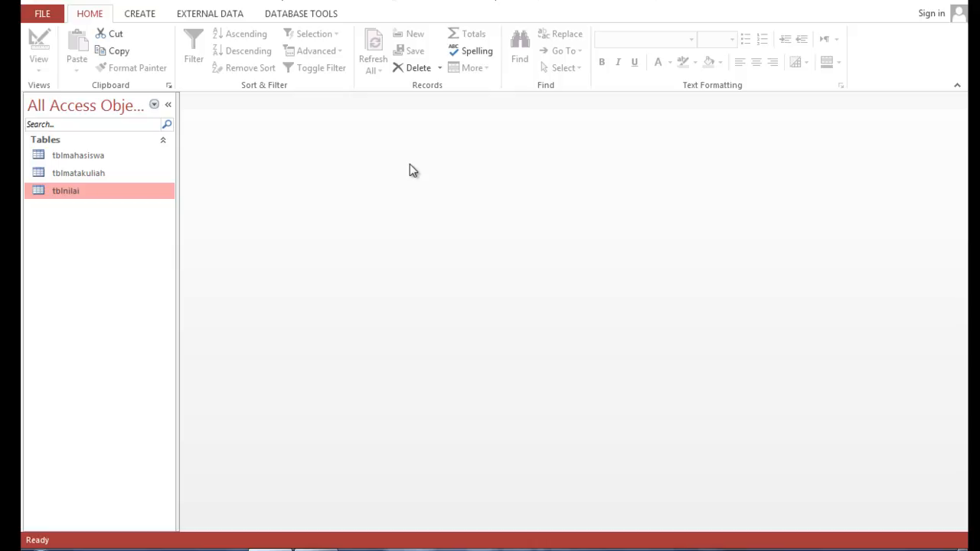
Open the database's Relationships layout and bring up the list of tables available to add
{"action": "left_click", "coordinate": [272, 16]}
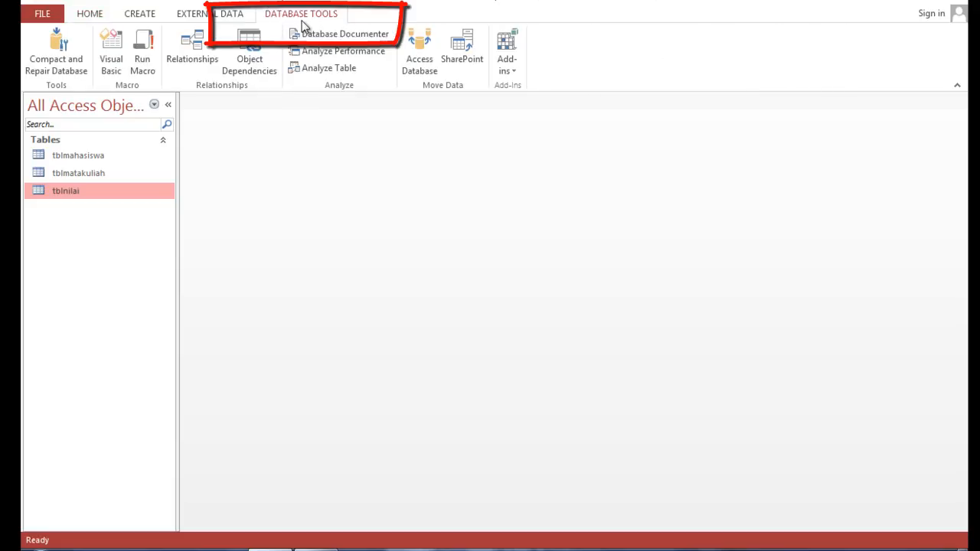
{"action": "left_click", "coordinate": [199, 62]}
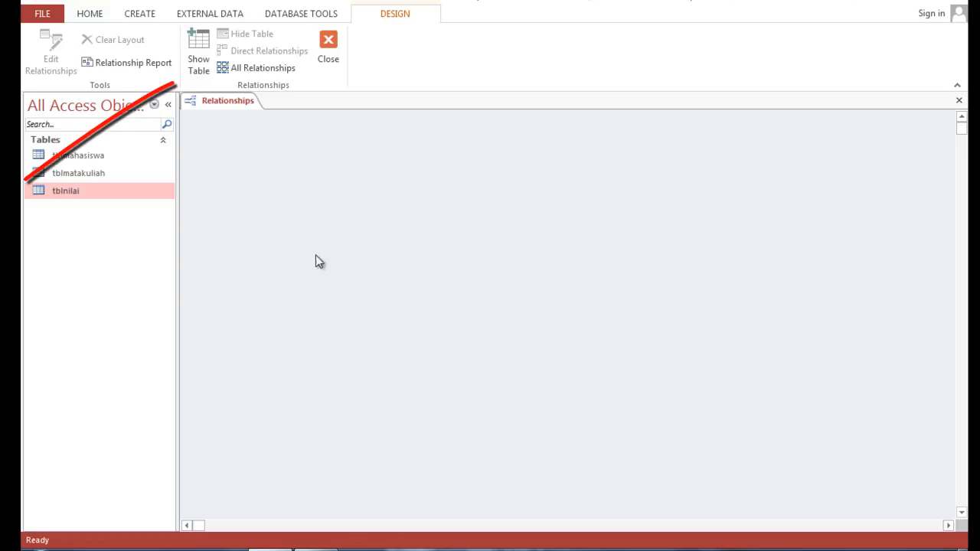
{"action": "left_click", "coordinate": [199, 65]}
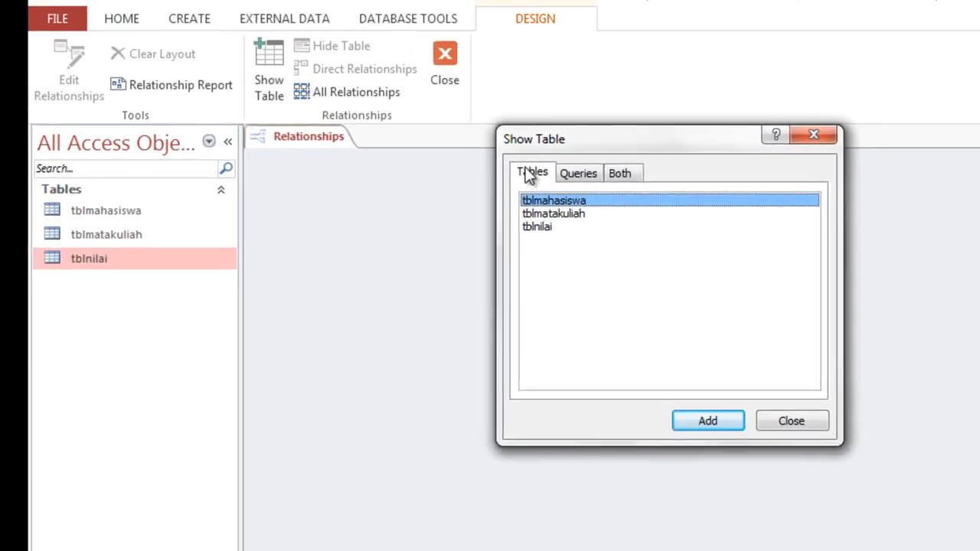
{"action": "left_click", "coordinate": [581, 177]}
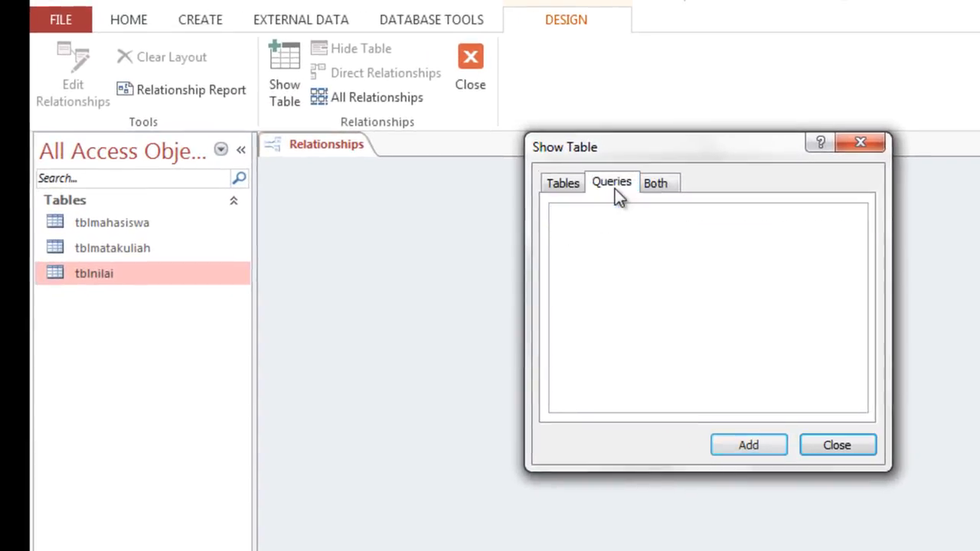
{"action": "left_click", "coordinate": [617, 177]}
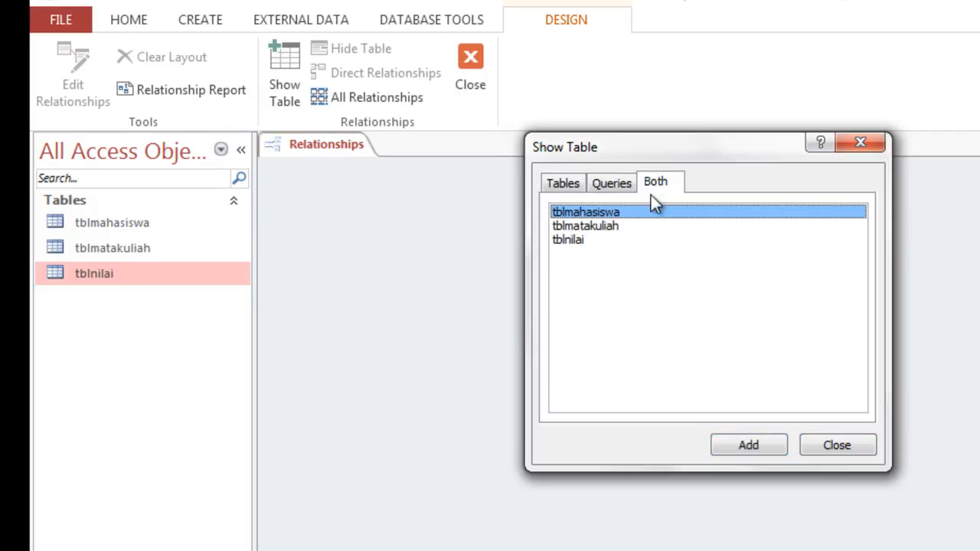
{"action": "left_click", "coordinate": [612, 185]}
{"action": "left_click", "coordinate": [563, 187]}
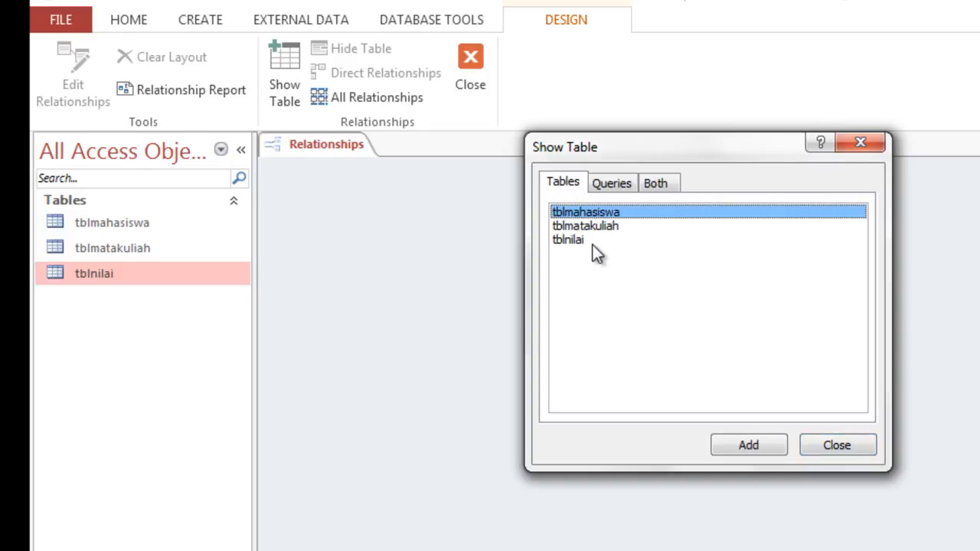
Add tblmahasiswa, tblmatakuliah and tblnilai to the layout, arranging tblmatakuliah below tblmahasiswa and tblnilai beside them, midway between the two
{"action": "left_click", "coordinate": [752, 447]}
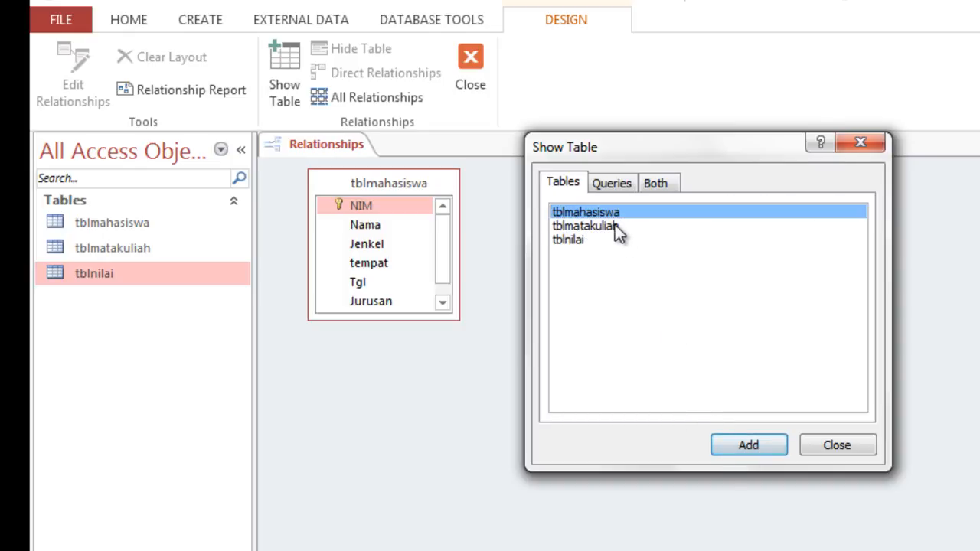
{"action": "left_click", "coordinate": [617, 227]}
{"action": "left_click", "coordinate": [752, 448]}
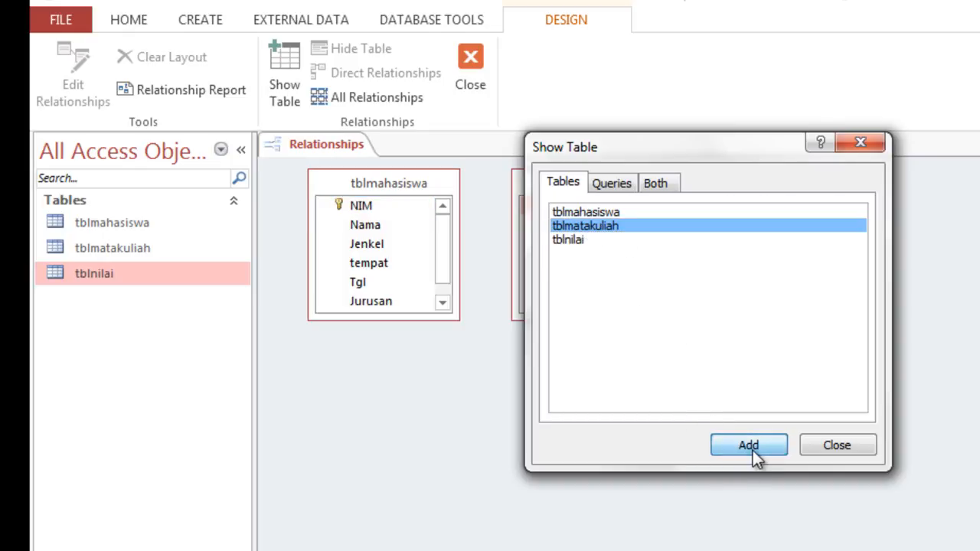
{"action": "left_click", "coordinate": [575, 240]}
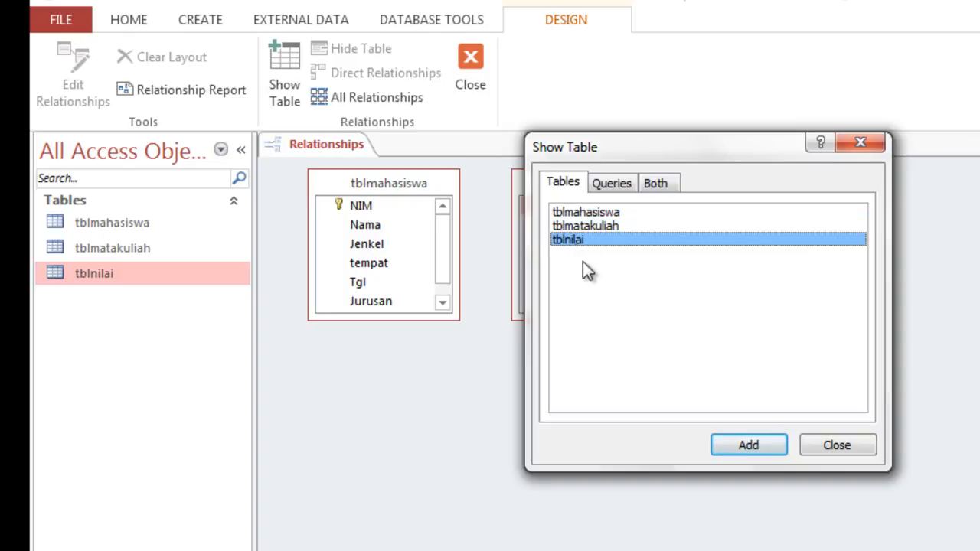
{"action": "left_click", "coordinate": [744, 445]}
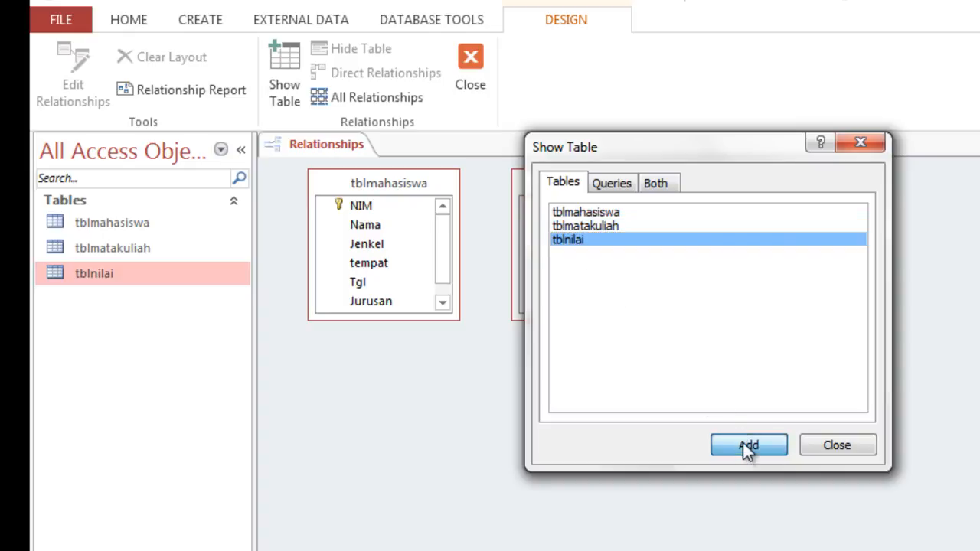
{"action": "left_click", "coordinate": [850, 447]}
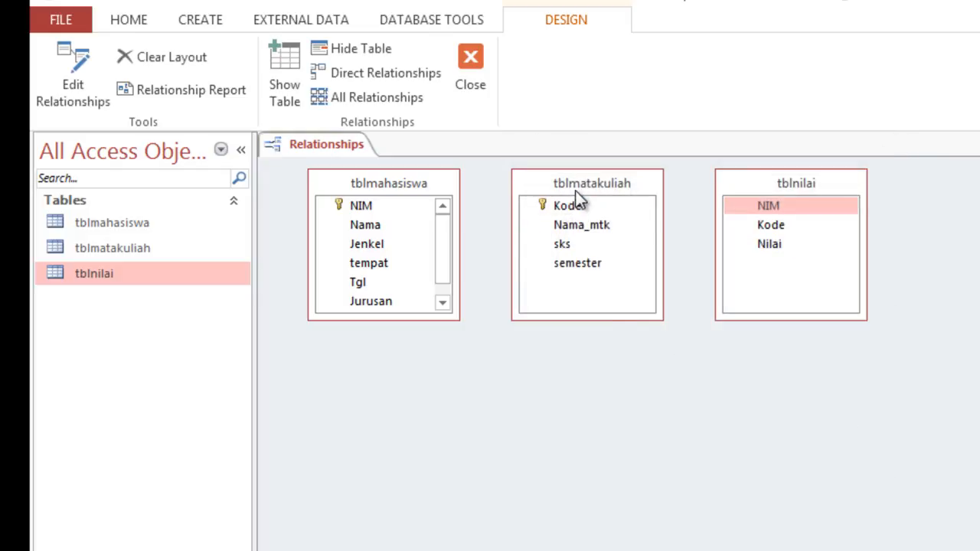
{"action": "left_click_drag", "start_coordinate": [575, 182], "coordinate": [379, 426]}
{"action": "left_click_drag", "start_coordinate": [756, 182], "coordinate": [632, 328]}
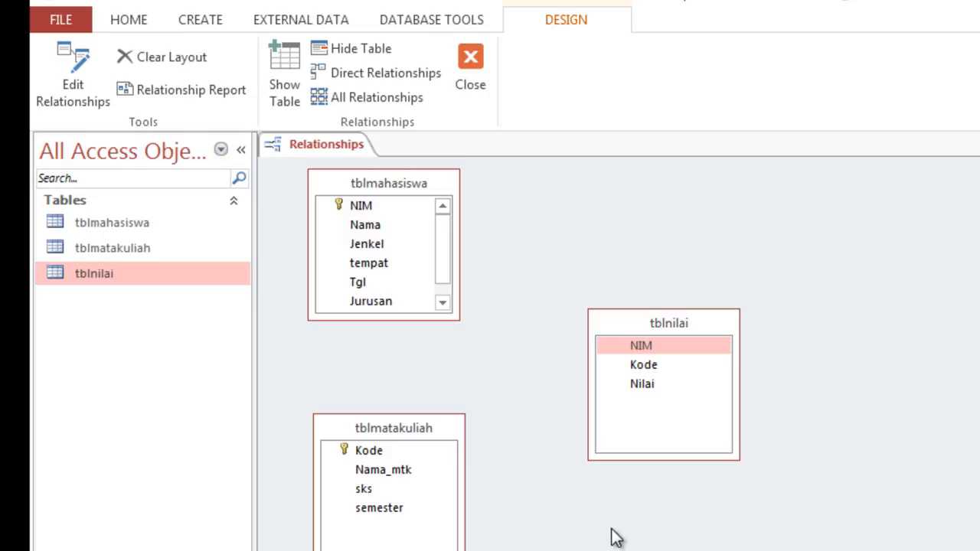
Create a relationship from NIM in tblmahasiswa to NIM in tblnilai without enforcing referential integrity
{"action": "left_click", "coordinate": [363, 207]}
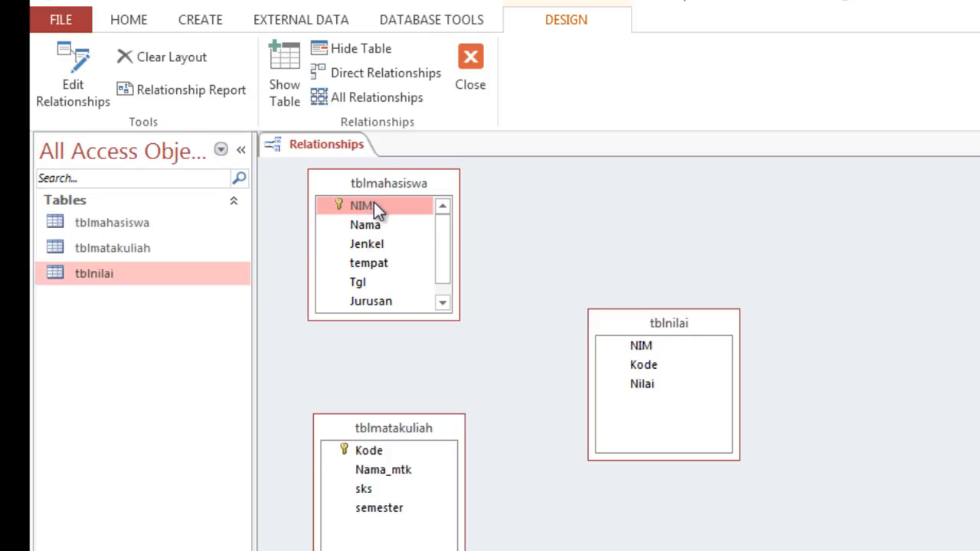
{"action": "left_click_drag", "start_coordinate": [373, 204], "coordinate": [643, 346]}
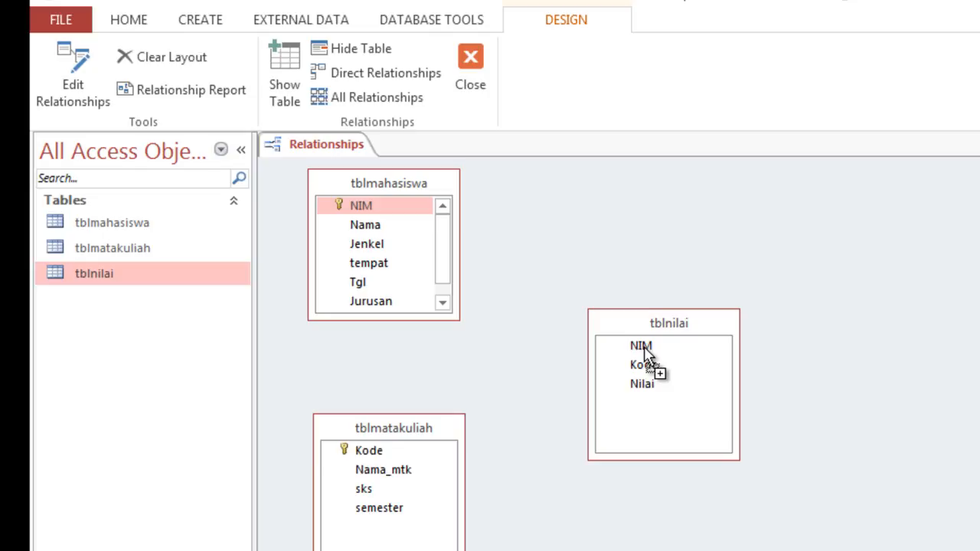
{"action": "left_click_drag", "start_coordinate": [644, 348], "coordinate": [644, 346]}
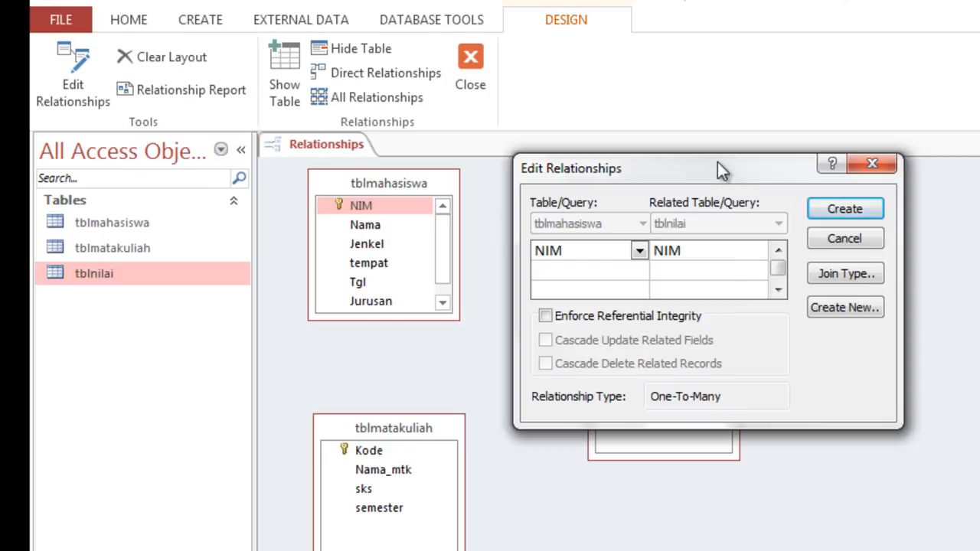
{"action": "left_click_drag", "start_coordinate": [720, 170], "coordinate": [977, 22]}
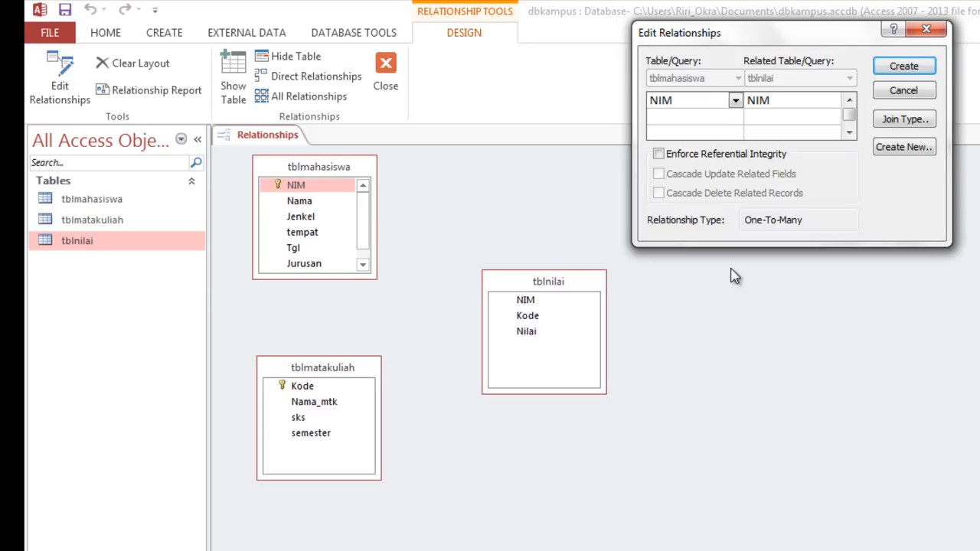
{"action": "left_click", "coordinate": [903, 66]}
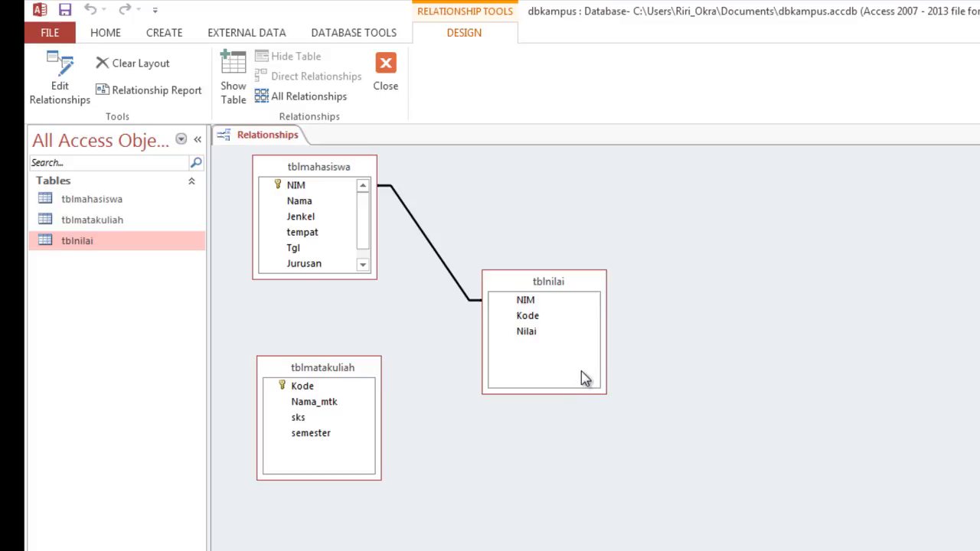
Create a relationship from Kode in tblmatakuliah to Kode in tblnilai and save the relationships layout
{"action": "left_click", "coordinate": [310, 392]}
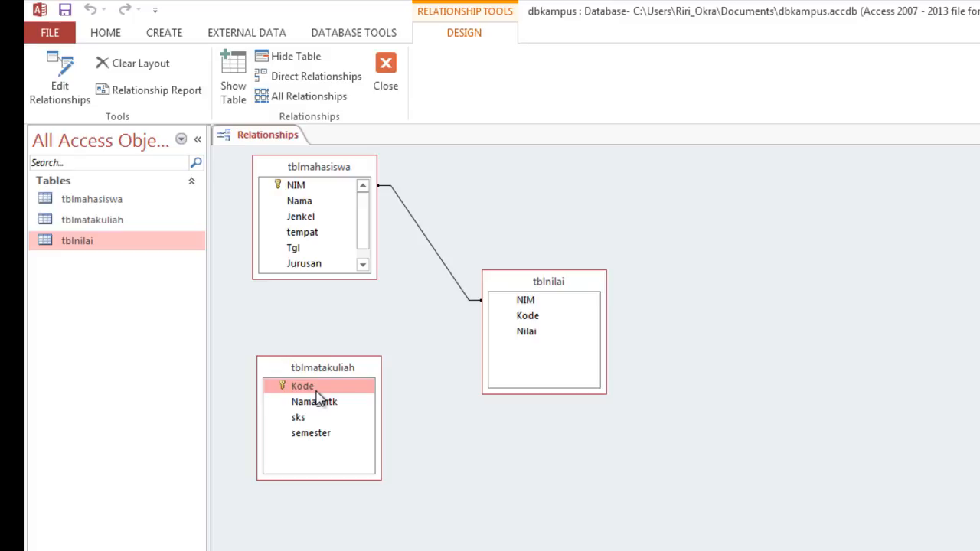
{"action": "left_click_drag", "start_coordinate": [320, 392], "coordinate": [525, 314]}
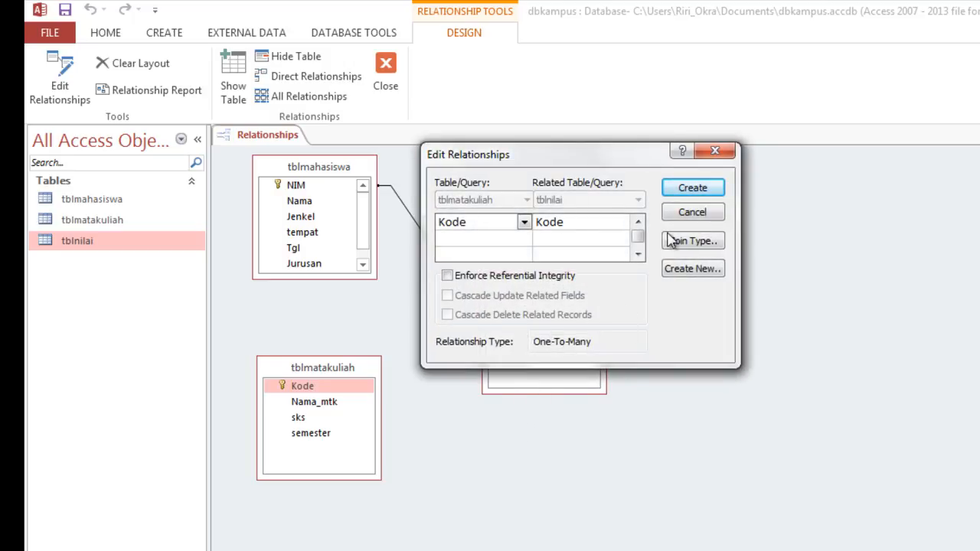
{"action": "left_click", "coordinate": [697, 190]}
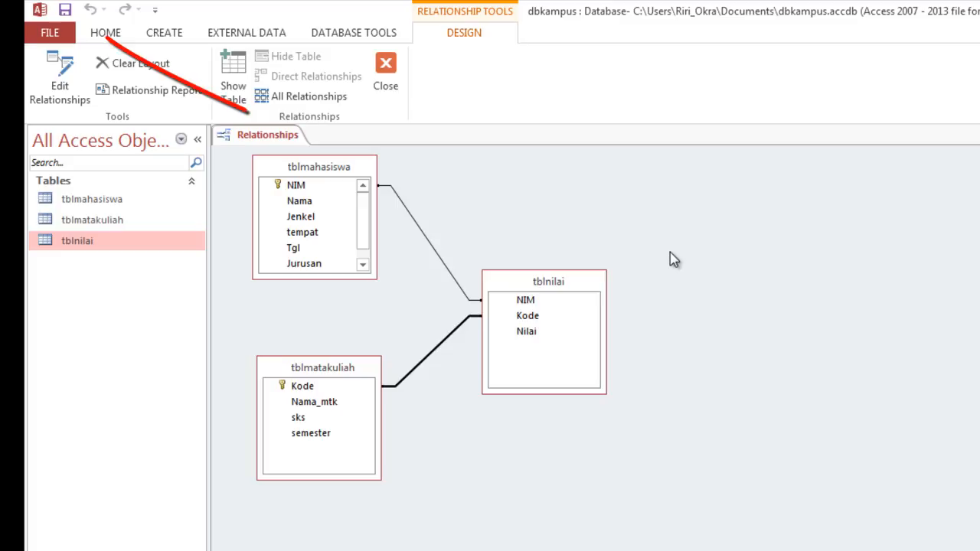
{"action": "left_click", "coordinate": [66, 11]}
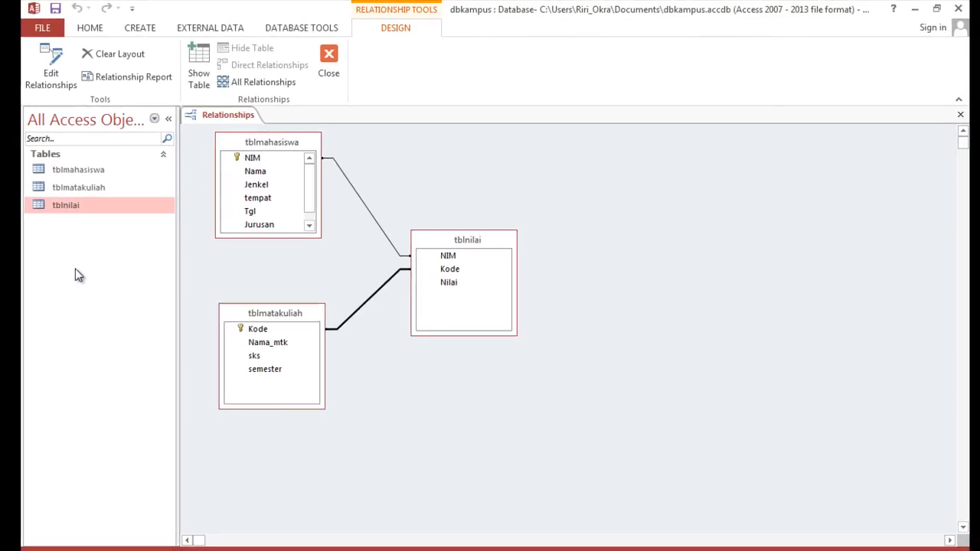
Start a new query in design view containing the tables tblmahasiswa, tblmatakuliah and tblnilai
{"action": "left_click", "coordinate": [138, 37]}
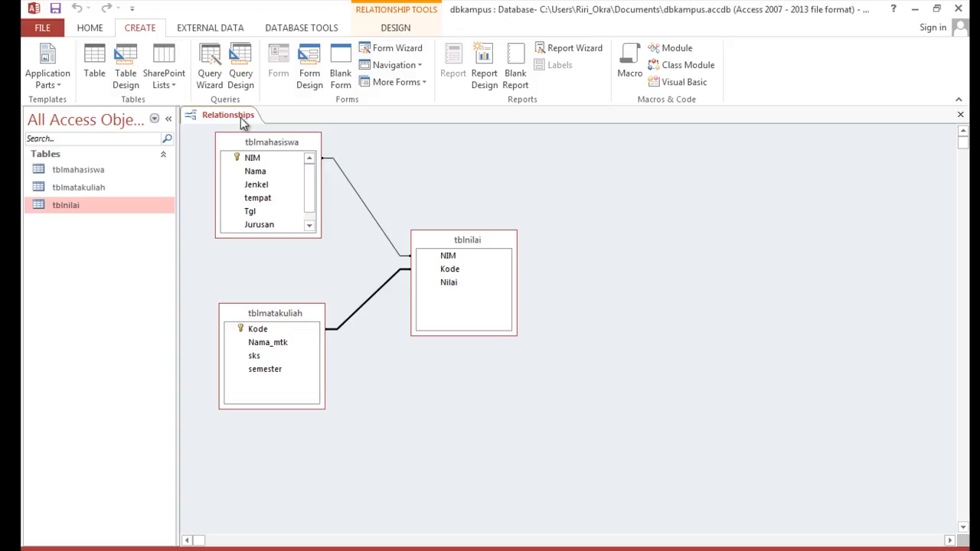
{"action": "left_click", "coordinate": [242, 76]}
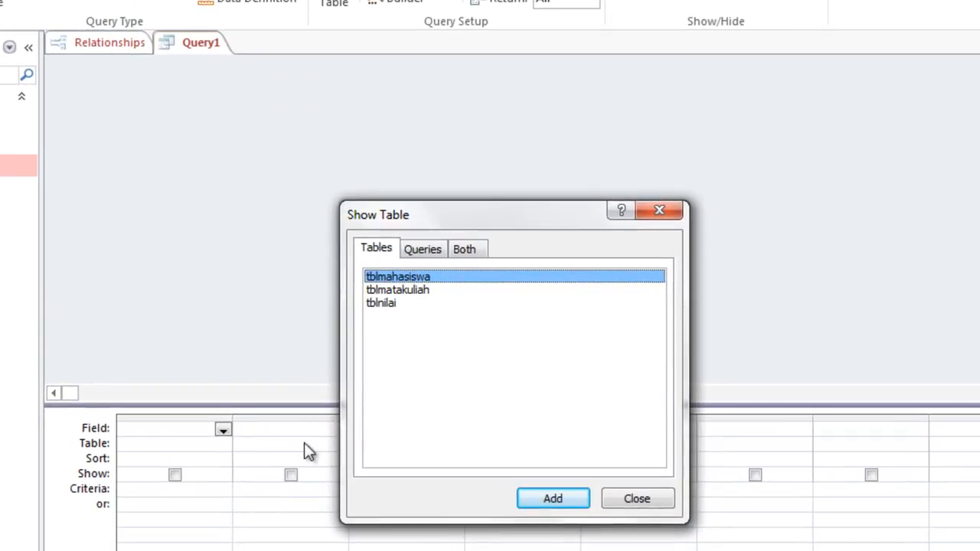
{"action": "left_click", "coordinate": [548, 501]}
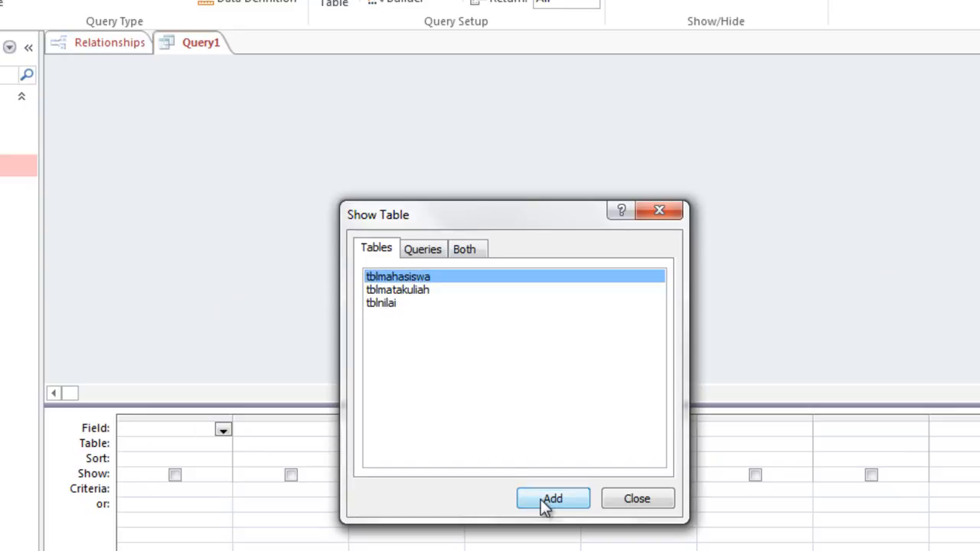
{"action": "left_click", "coordinate": [410, 291]}
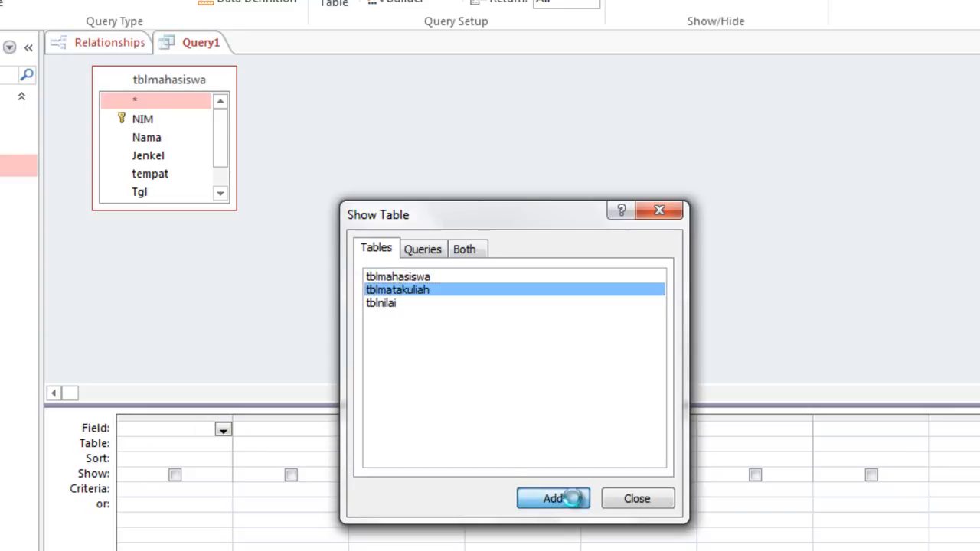
{"action": "left_click", "coordinate": [570, 498]}
{"action": "left_click", "coordinate": [389, 304]}
{"action": "left_click", "coordinate": [547, 496]}
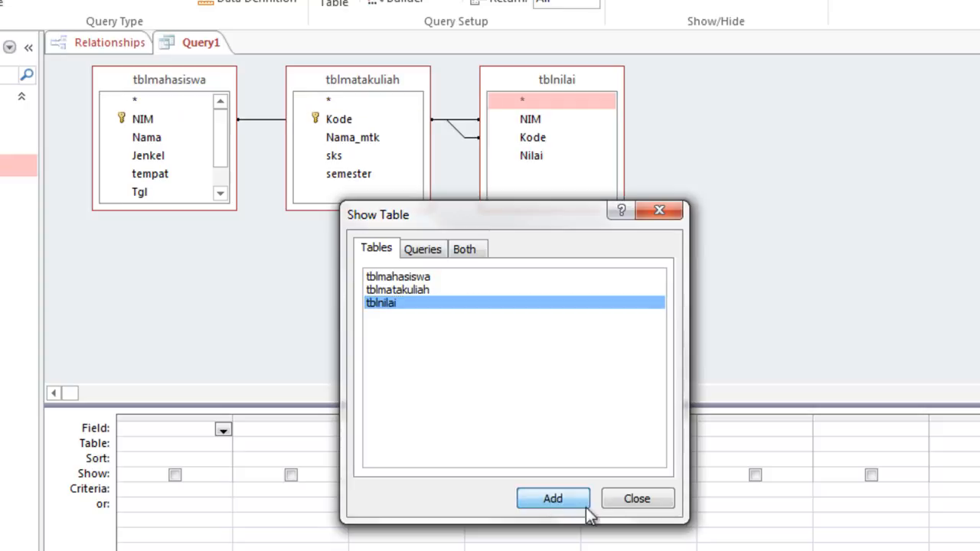
{"action": "left_click", "coordinate": [645, 505]}
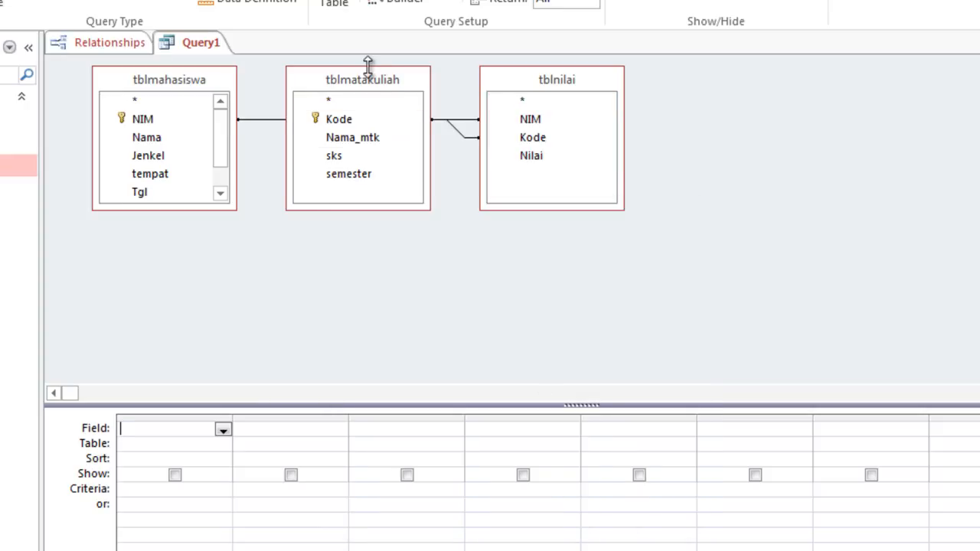
Arrange the query's tables with tblmatakuliah below tblmahasiswa and tblnilai beside them, midway between the two
{"action": "left_click_drag", "start_coordinate": [367, 81], "coordinate": [181, 250]}
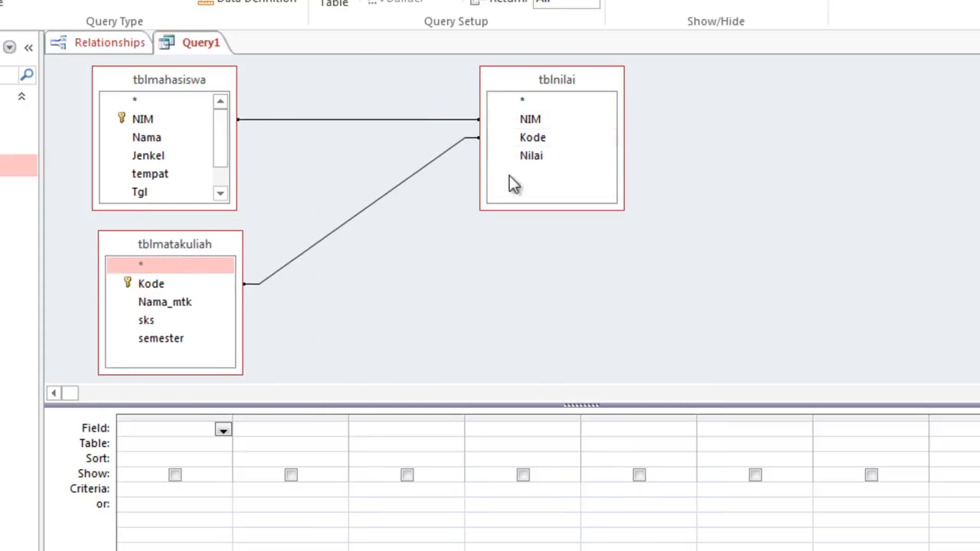
{"action": "left_click_drag", "start_coordinate": [529, 79], "coordinate": [411, 141]}
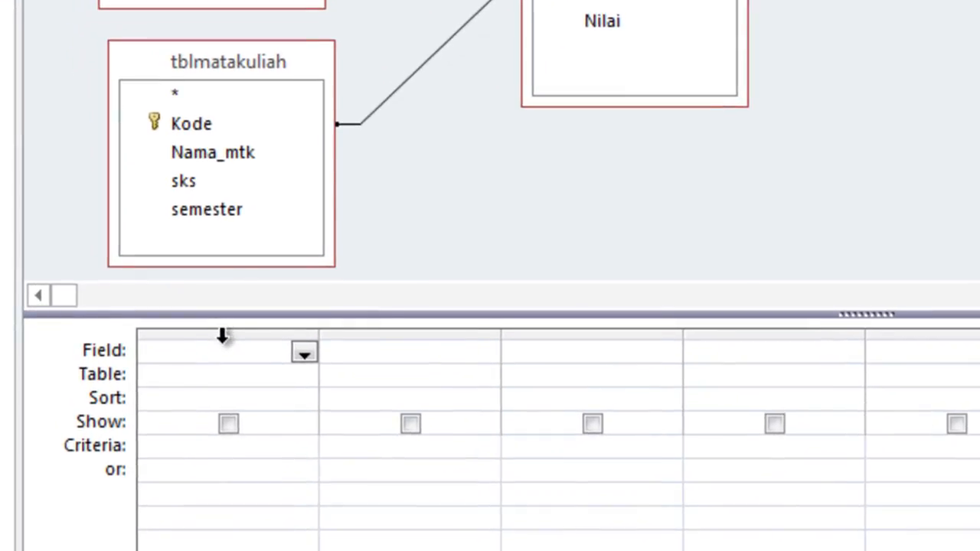
Add NIM from tblnilai as the first field in the query design grid
{"action": "left_click", "coordinate": [220, 382]}
{"action": "left_click", "coordinate": [304, 378]}
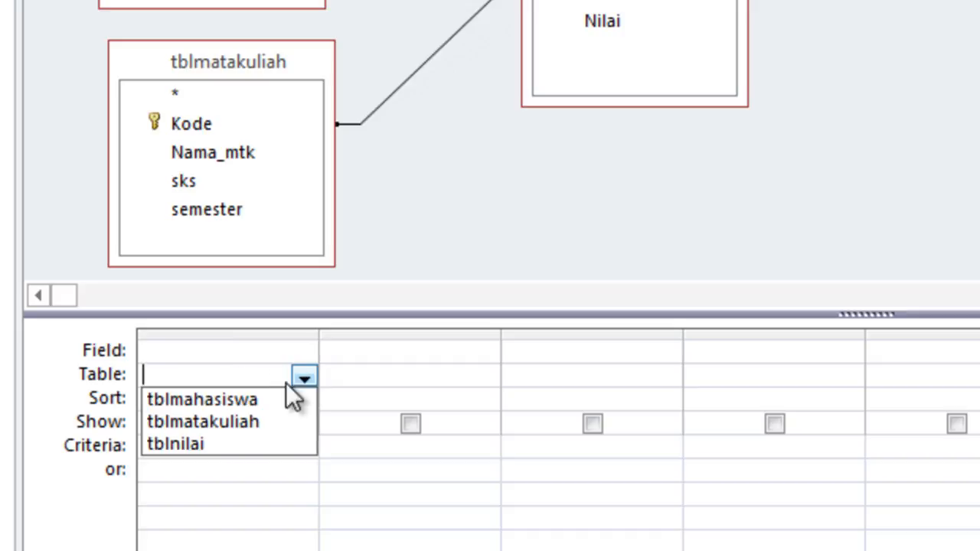
{"action": "left_click", "coordinate": [203, 444]}
{"action": "left_click", "coordinate": [222, 354]}
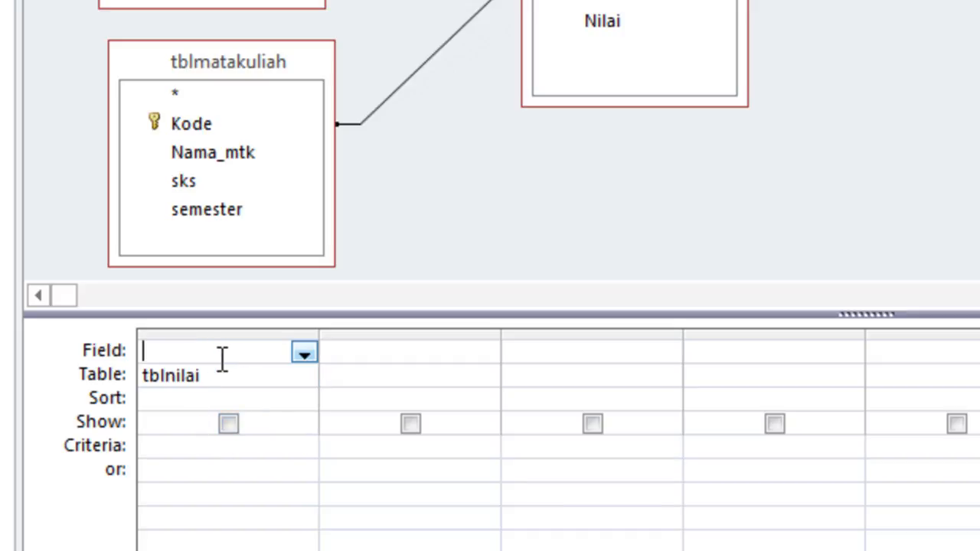
{"action": "left_click", "coordinate": [304, 353]}
{"action": "left_click", "coordinate": [215, 397]}
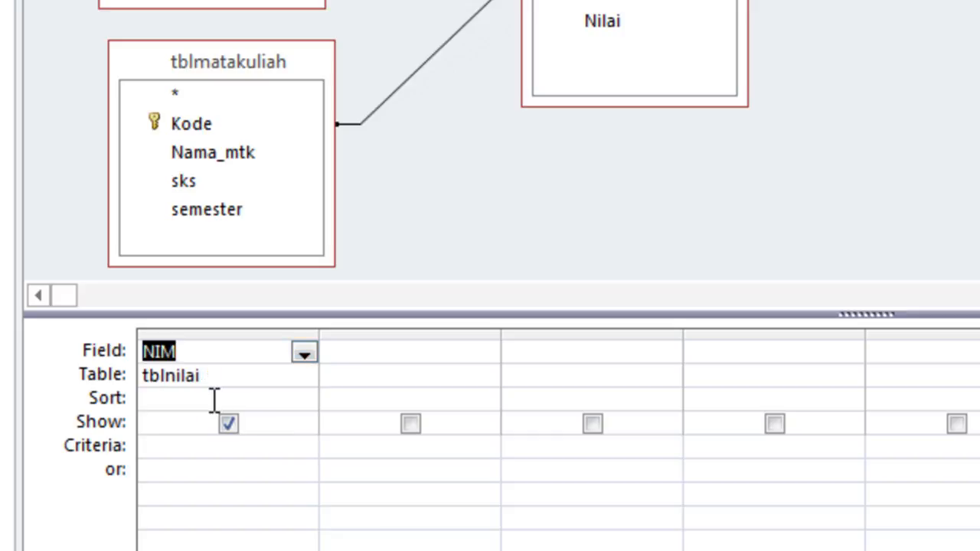
Add Nama from tblmahasiswa as the second query field
{"action": "left_click", "coordinate": [354, 375]}
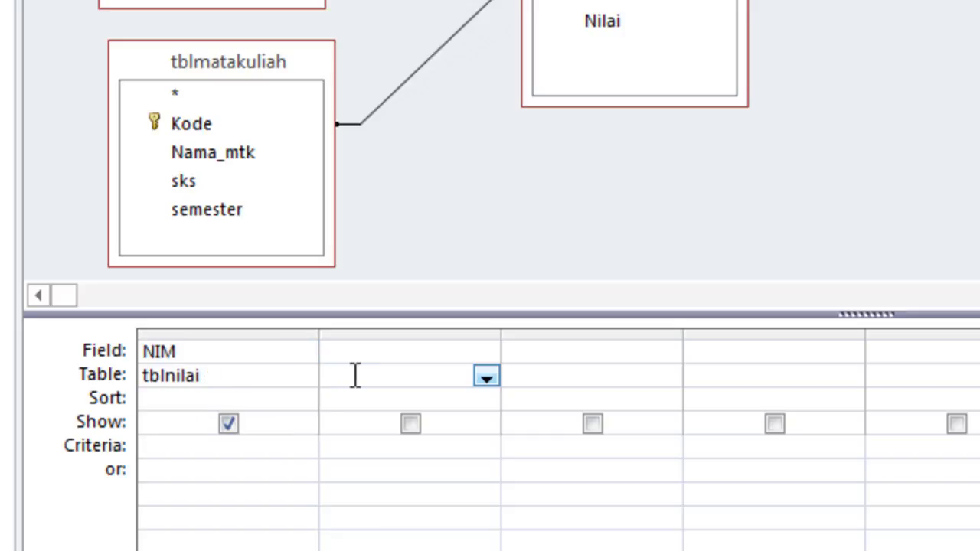
{"action": "left_click", "coordinate": [484, 376]}
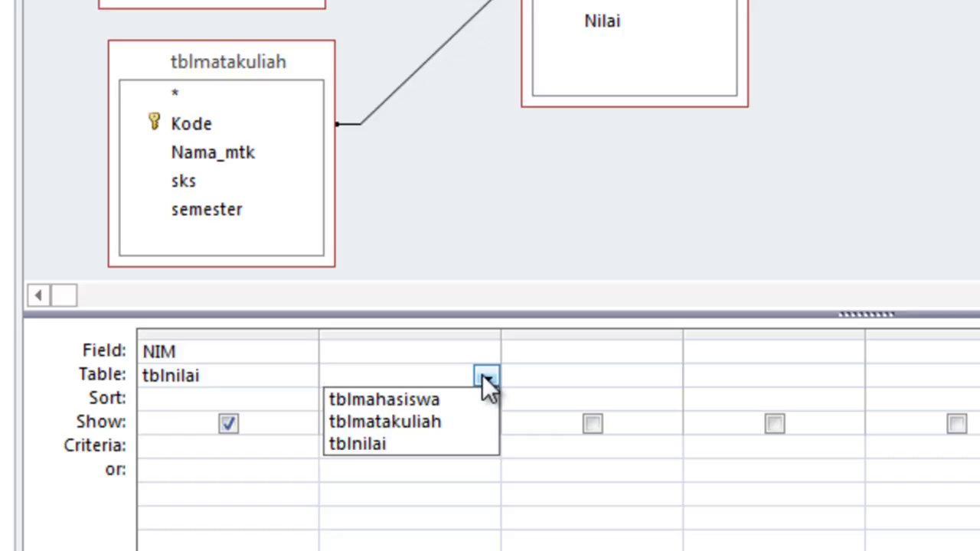
{"action": "left_click", "coordinate": [426, 400]}
{"action": "left_click", "coordinate": [446, 352]}
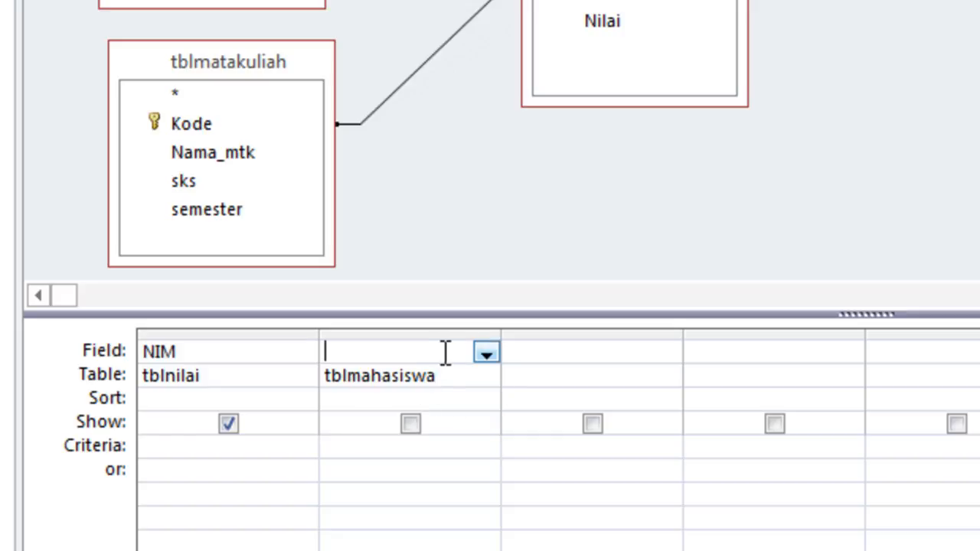
{"action": "left_click", "coordinate": [485, 352]}
{"action": "left_click", "coordinate": [401, 416]}
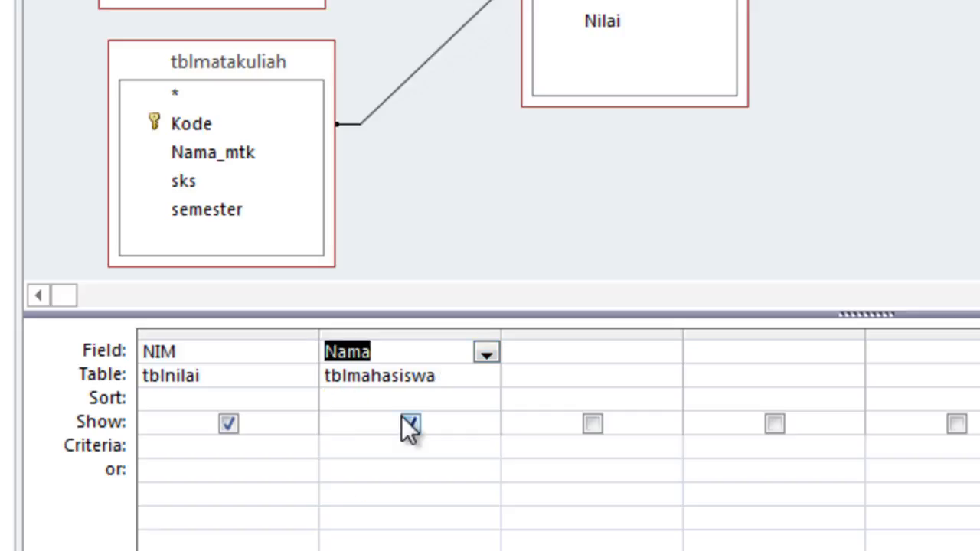
Add Kode from tblnilai as the third query field, after Nama
{"action": "left_click", "coordinate": [537, 378]}
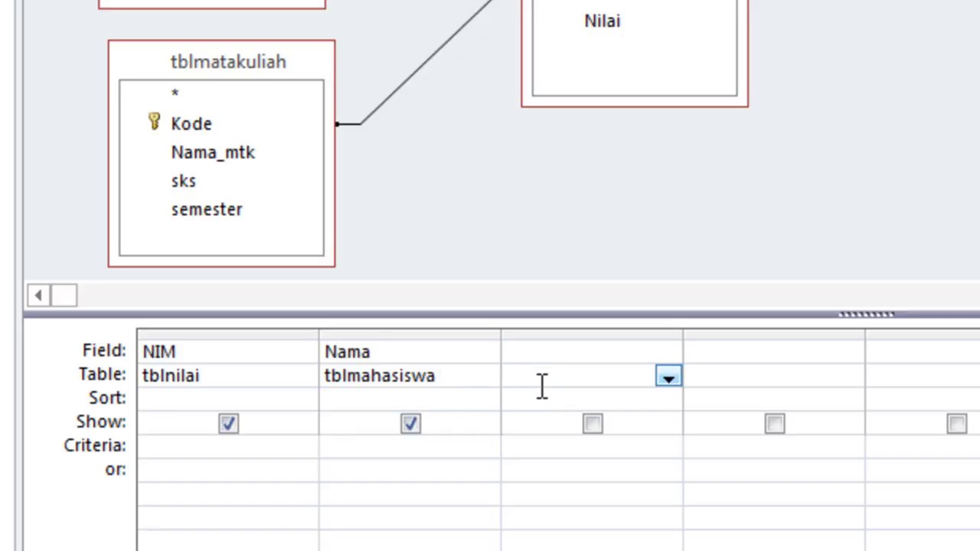
{"action": "left_click", "coordinate": [667, 377]}
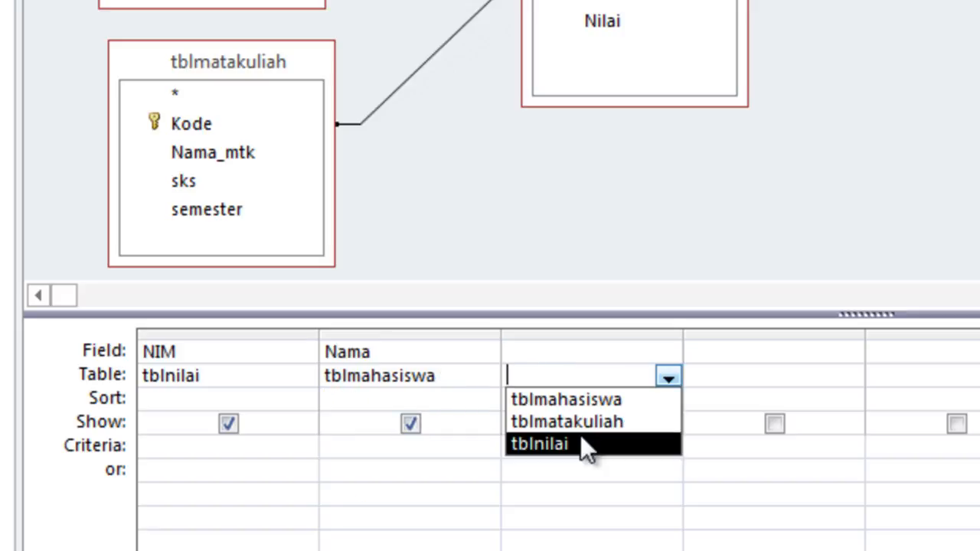
{"action": "left_click", "coordinate": [580, 437]}
{"action": "left_click", "coordinate": [595, 359]}
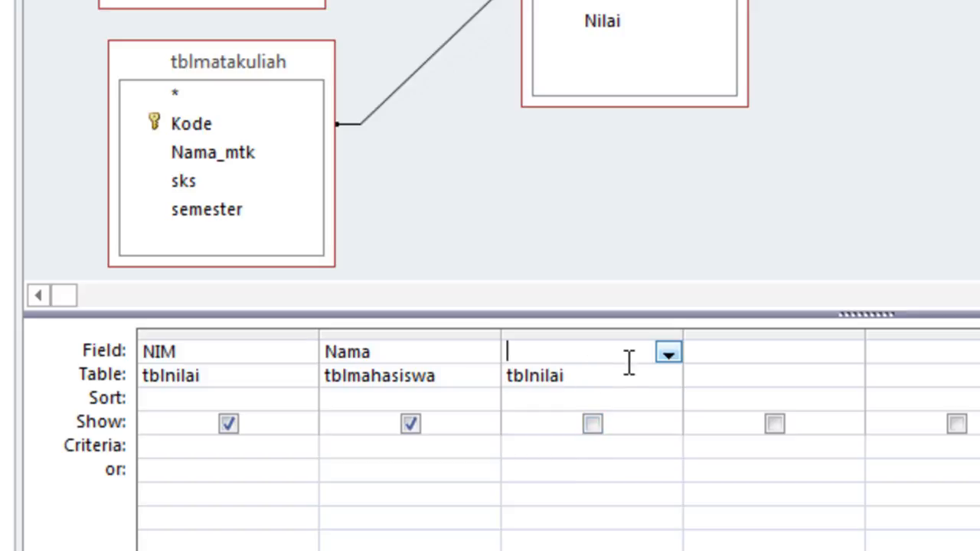
{"action": "left_click", "coordinate": [666, 354]}
{"action": "left_click", "coordinate": [594, 419]}
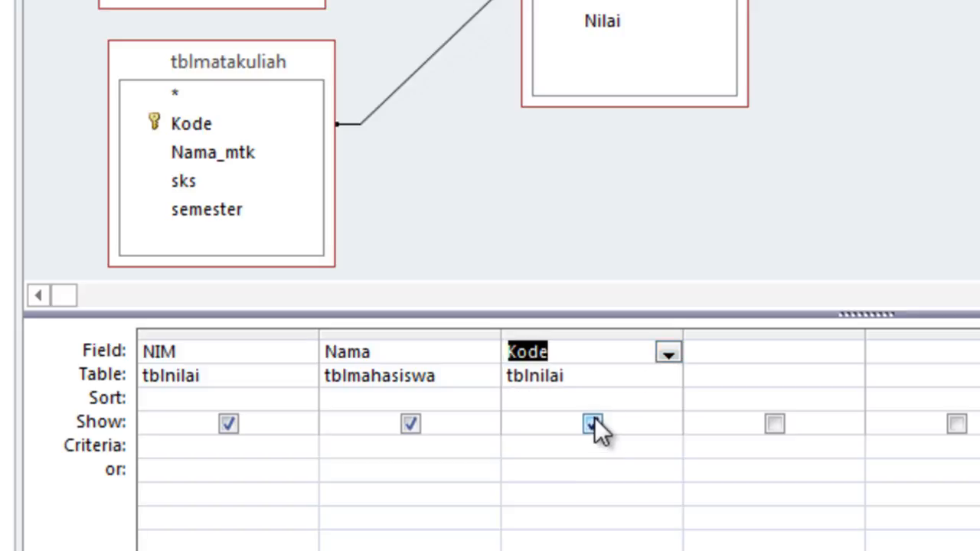
Add Nama_mtk from tblmatakuliah as the fourth query field, after Kode
{"action": "left_click", "coordinate": [779, 382]}
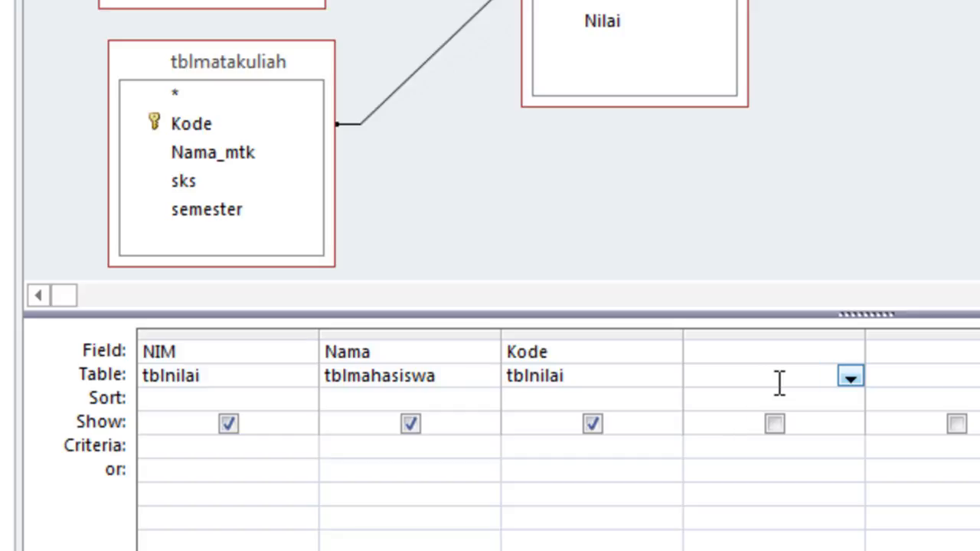
{"action": "left_click", "coordinate": [850, 377]}
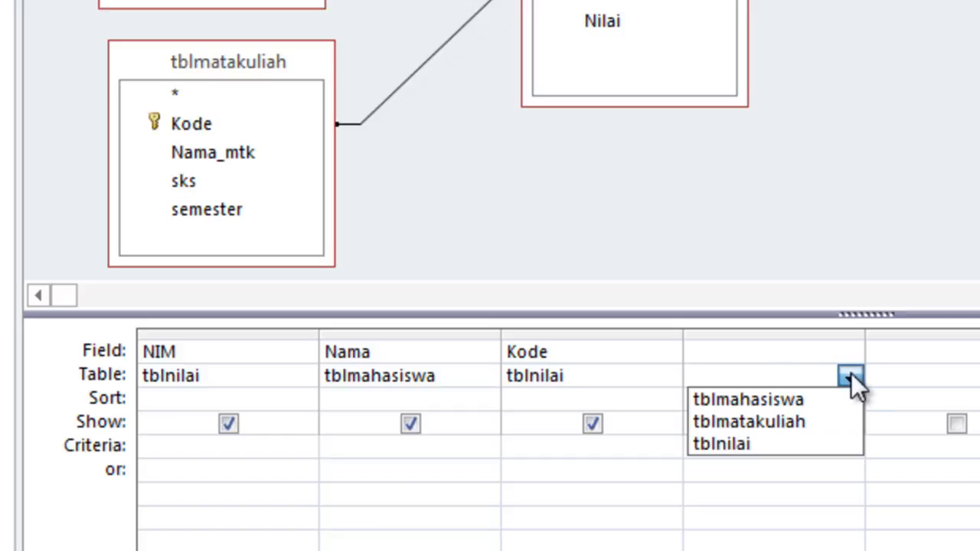
{"action": "left_click", "coordinate": [798, 420]}
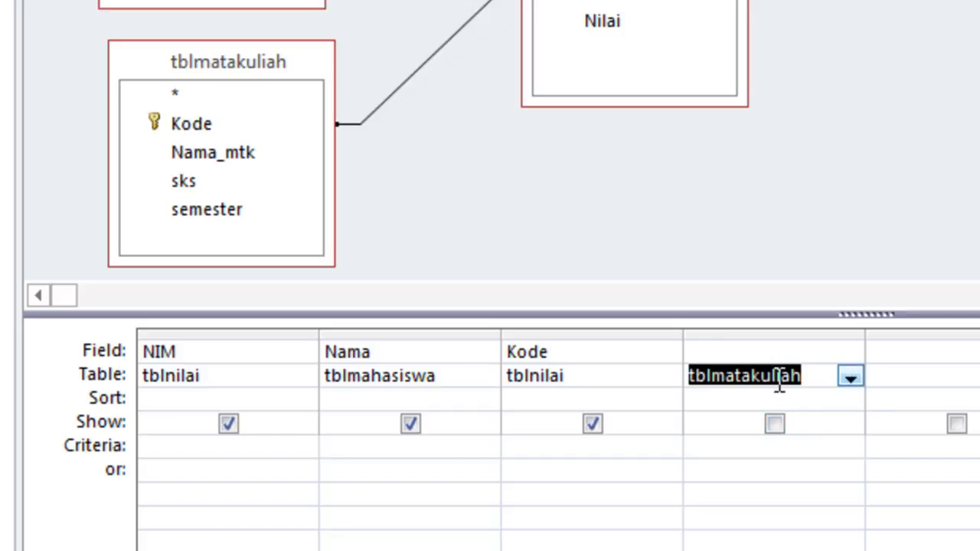
{"action": "left_click", "coordinate": [787, 353]}
{"action": "left_click", "coordinate": [851, 353]}
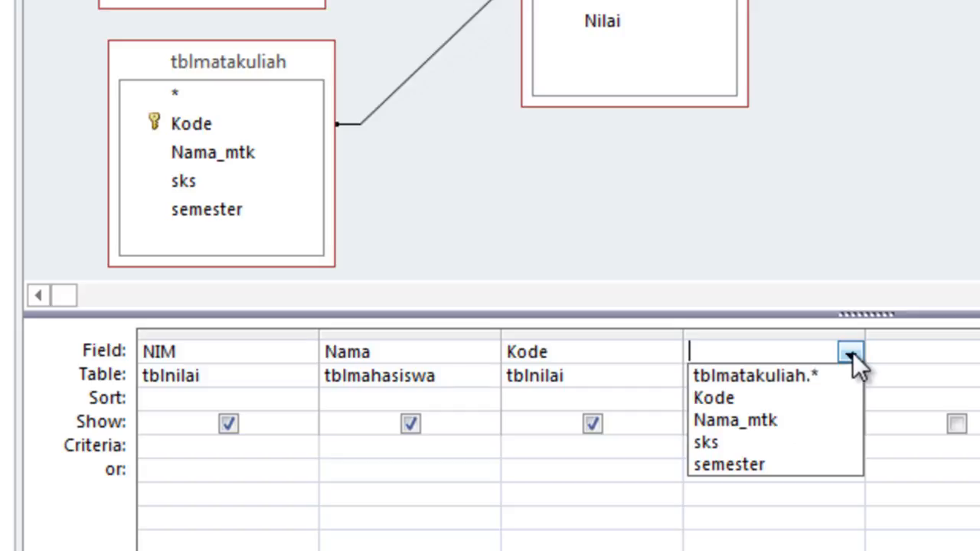
{"action": "left_click", "coordinate": [781, 421]}
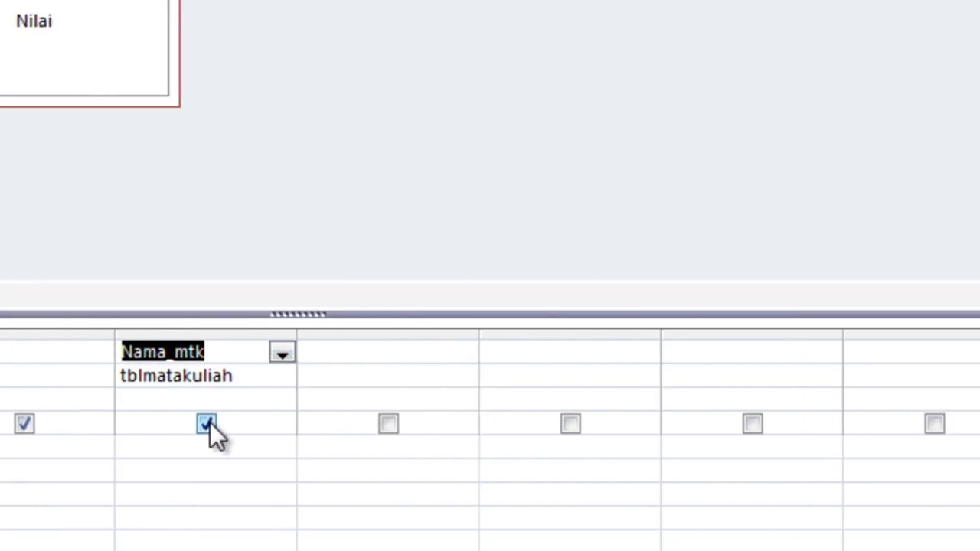
Add sks from tblmatakuliah as the query field following Nama_mtk
{"action": "left_click", "coordinate": [496, 377]}
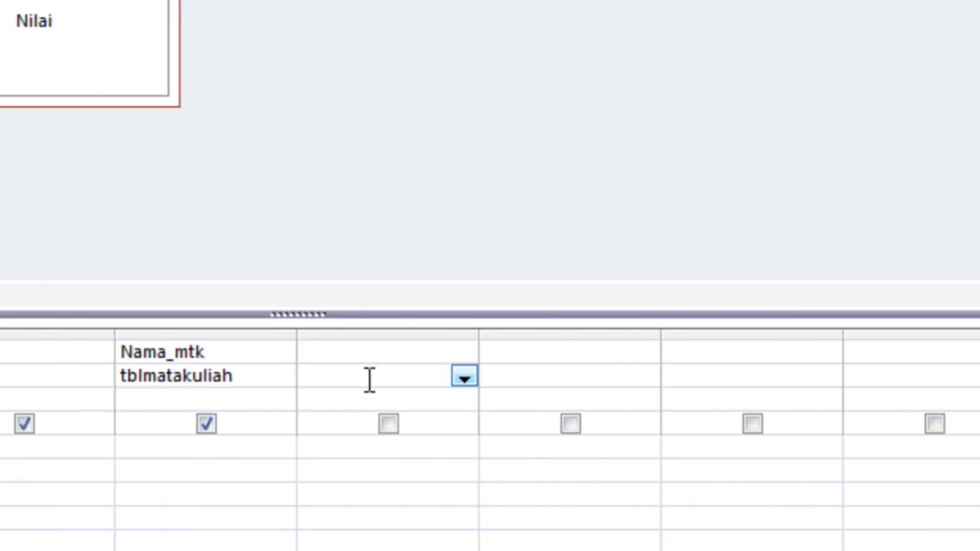
{"action": "left_click", "coordinate": [460, 377]}
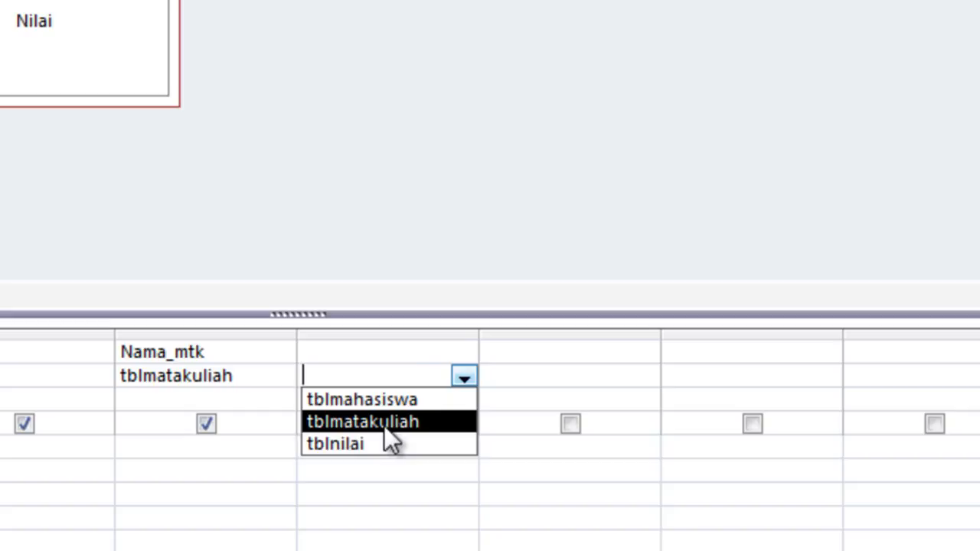
{"action": "left_click", "coordinate": [384, 425]}
{"action": "left_click", "coordinate": [387, 352]}
{"action": "left_click", "coordinate": [457, 352]}
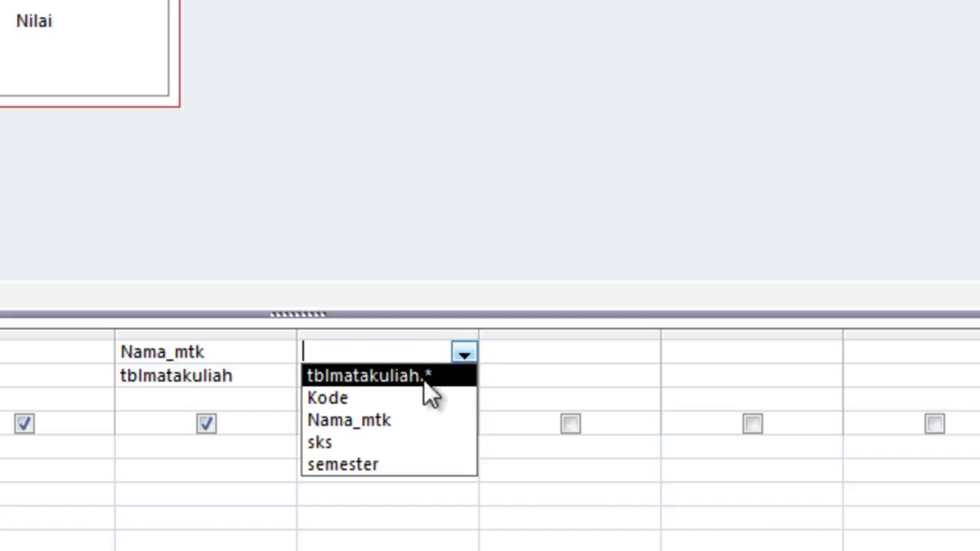
{"action": "left_click", "coordinate": [383, 439]}
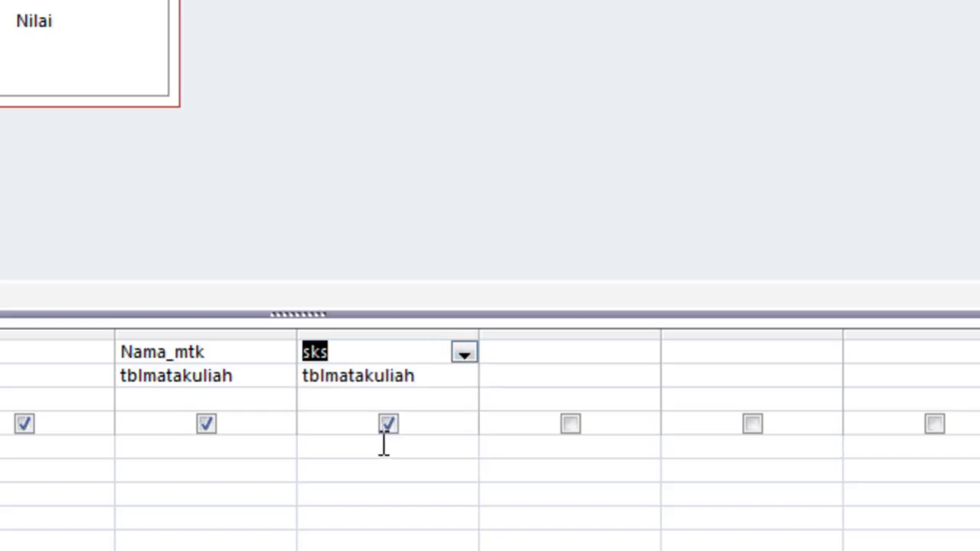
Add semester from tblmatakuliah as the query field following sks
{"action": "left_click", "coordinate": [553, 375]}
{"action": "left_click", "coordinate": [643, 375]}
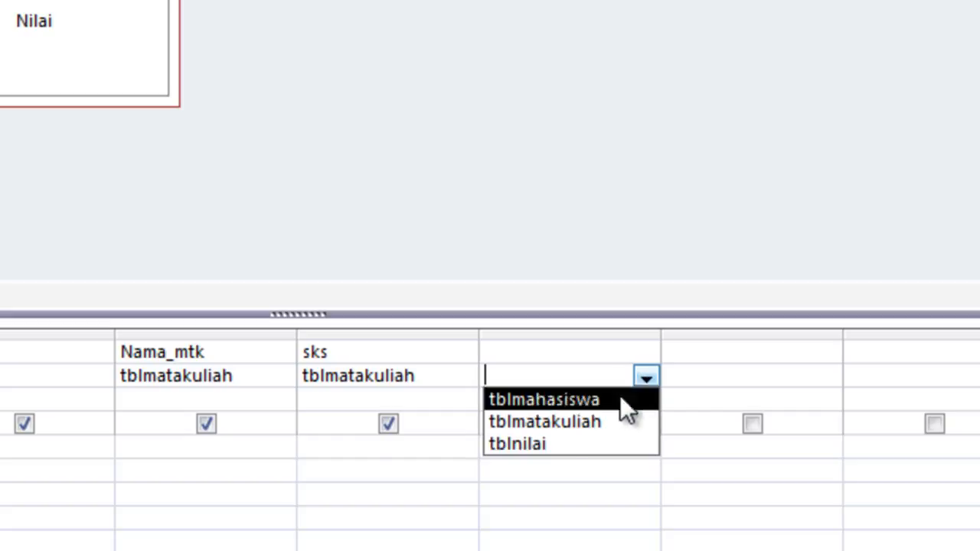
{"action": "left_click", "coordinate": [540, 422]}
{"action": "left_click", "coordinate": [546, 350]}
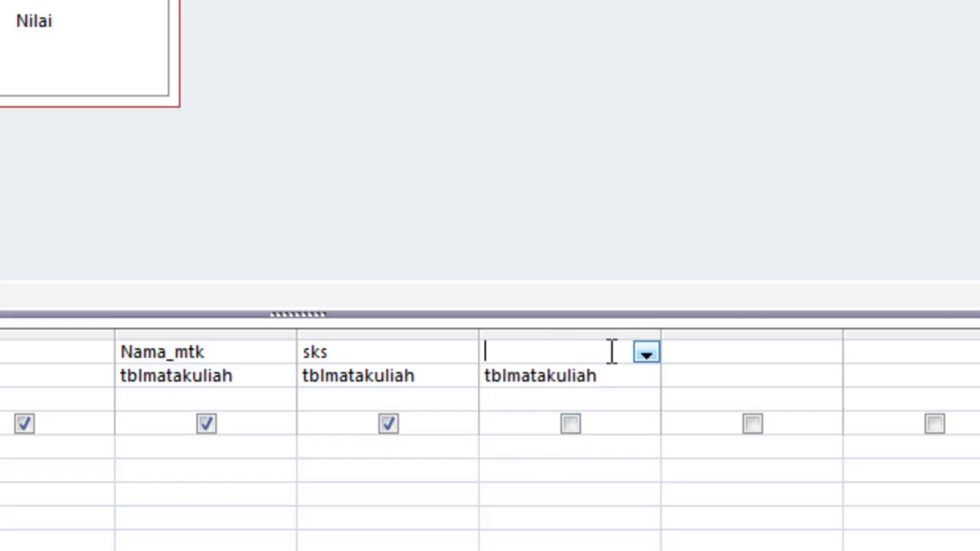
{"action": "left_click", "coordinate": [643, 353]}
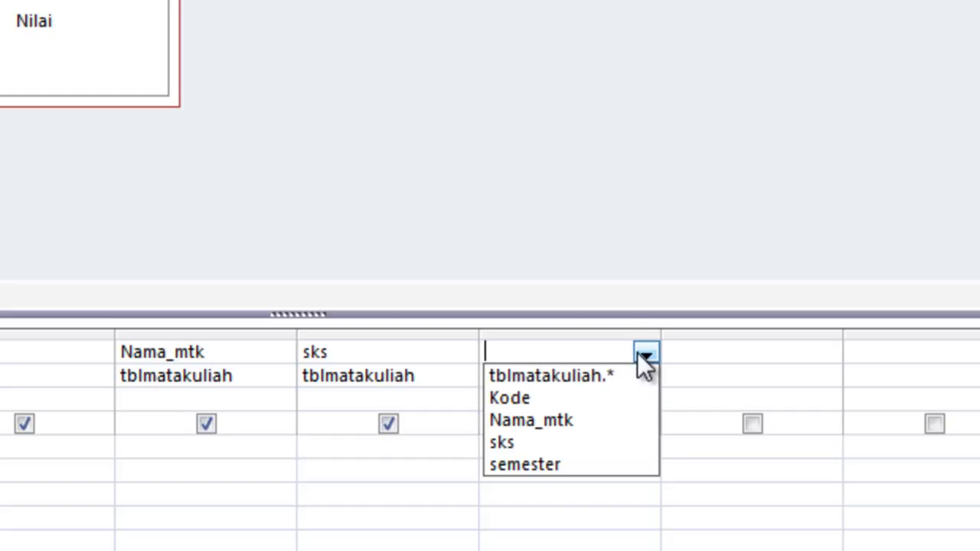
{"action": "left_click", "coordinate": [560, 462]}
Add Nilai from tblnilai as the seventh query field, after semester
{"action": "left_click", "coordinate": [700, 378]}
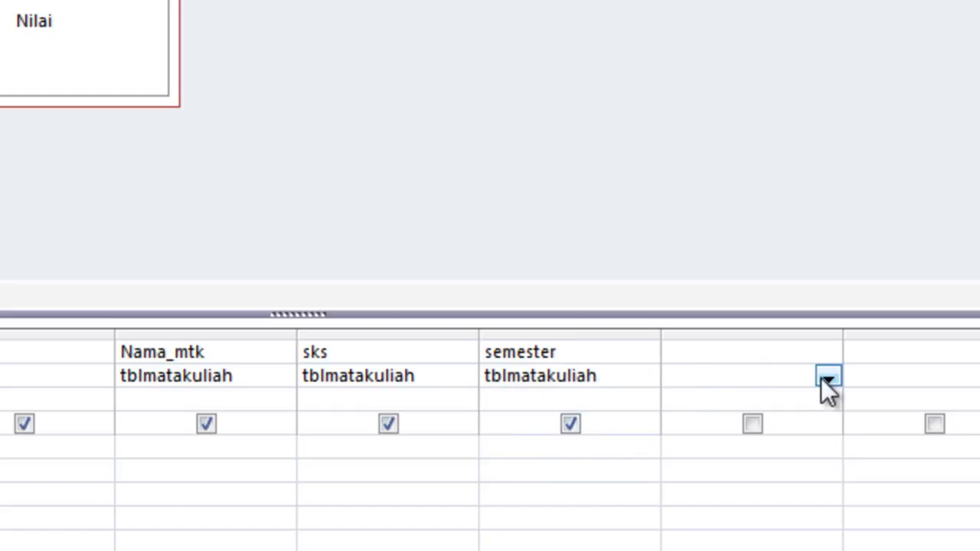
{"action": "left_click", "coordinate": [821, 378]}
{"action": "left_click", "coordinate": [754, 442]}
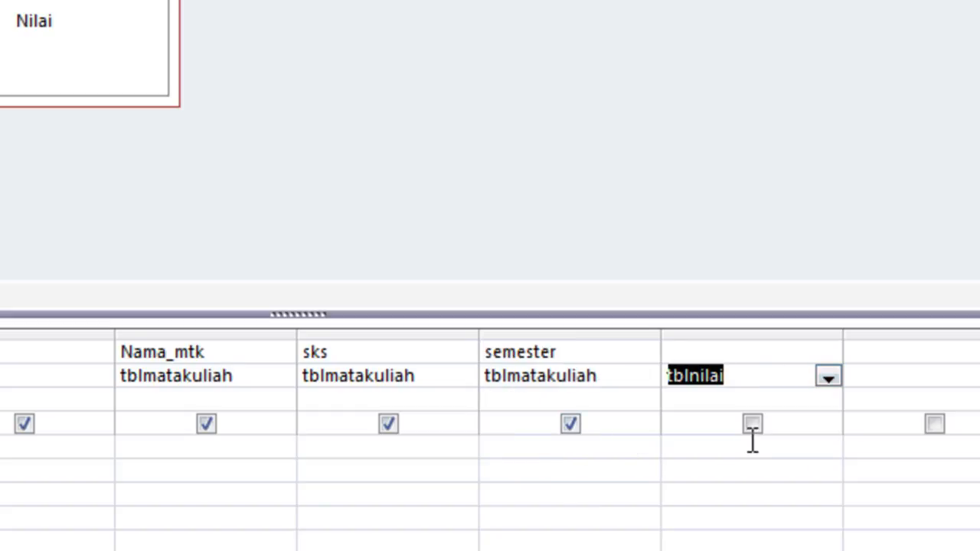
{"action": "left_click", "coordinate": [769, 349]}
{"action": "left_click", "coordinate": [827, 354]}
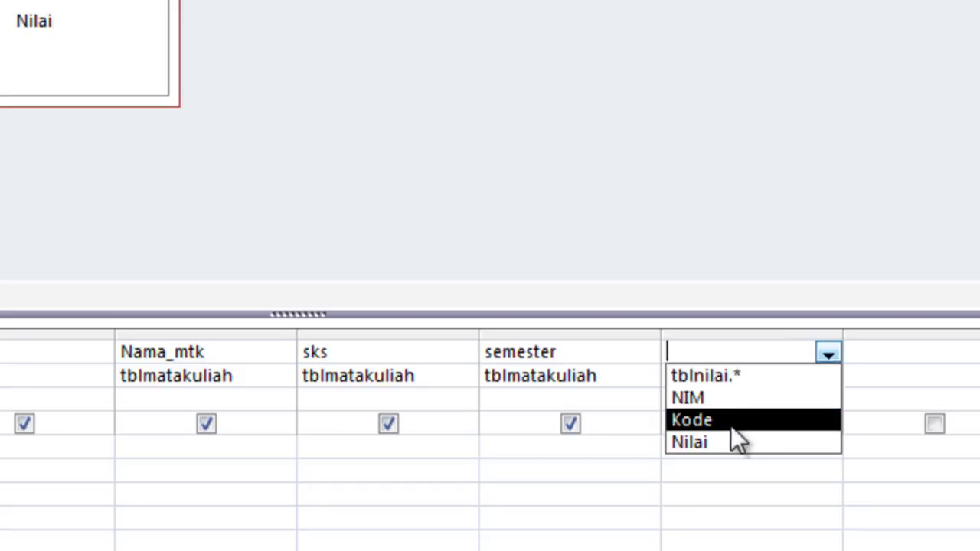
{"action": "left_click", "coordinate": [721, 443]}
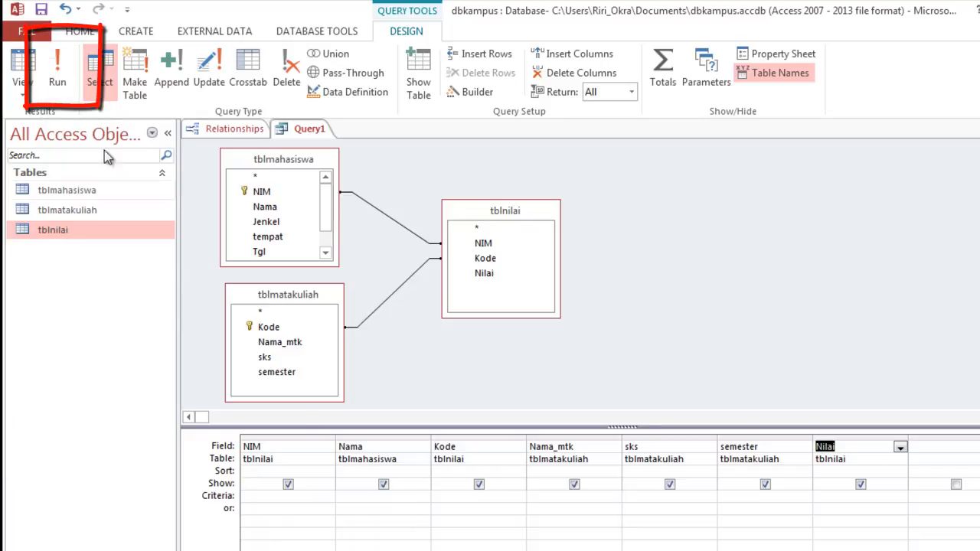
Run the query to display its combined student, course and grade records
{"action": "left_click", "coordinate": [62, 75]}
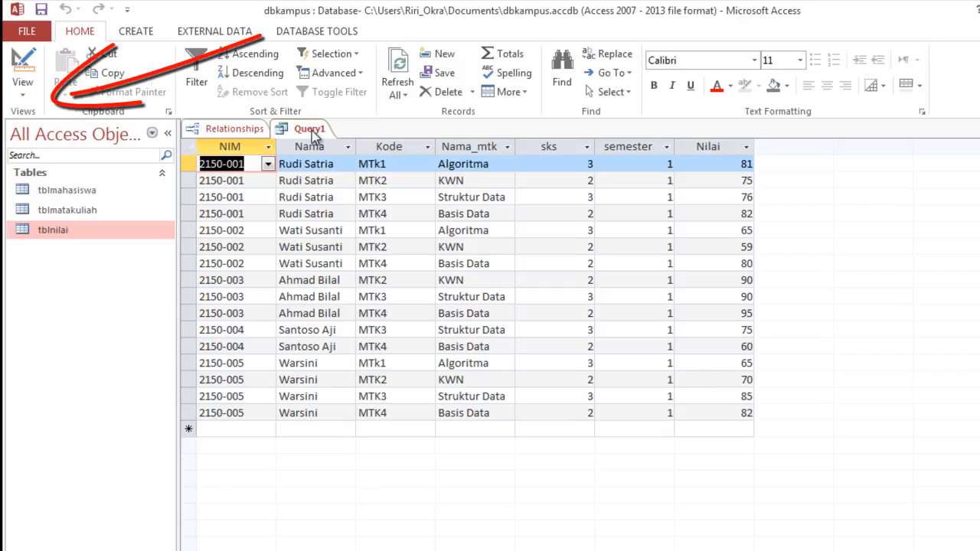
{"action": "left_click", "coordinate": [309, 131]}
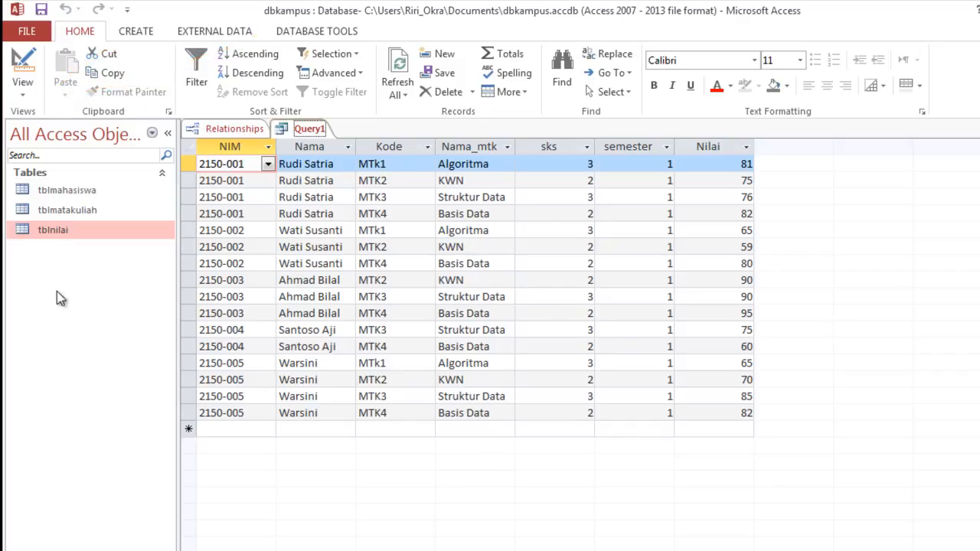
Reopen the query in Design View and widen the empty column after Nilai to fit a long expression
{"action": "left_click", "coordinate": [22, 95]}
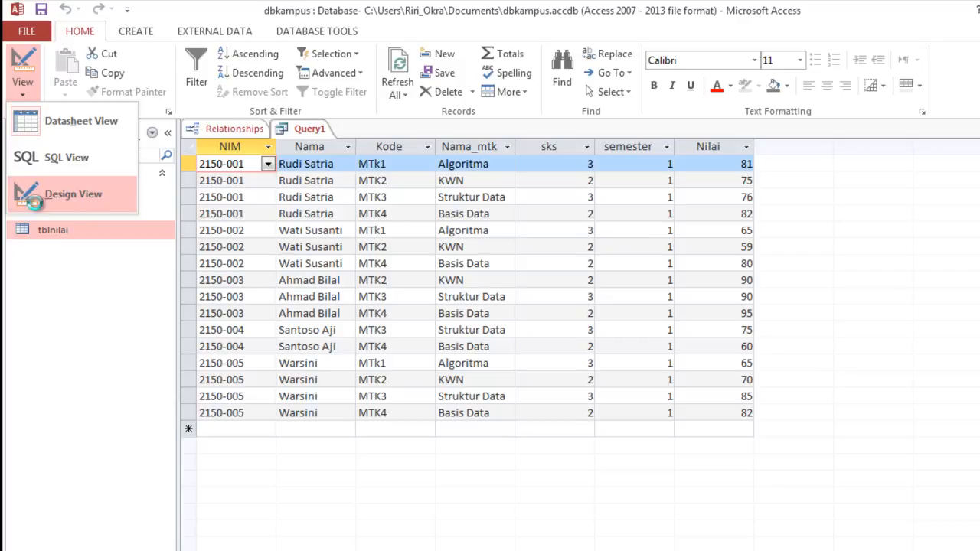
{"action": "left_click", "coordinate": [36, 201]}
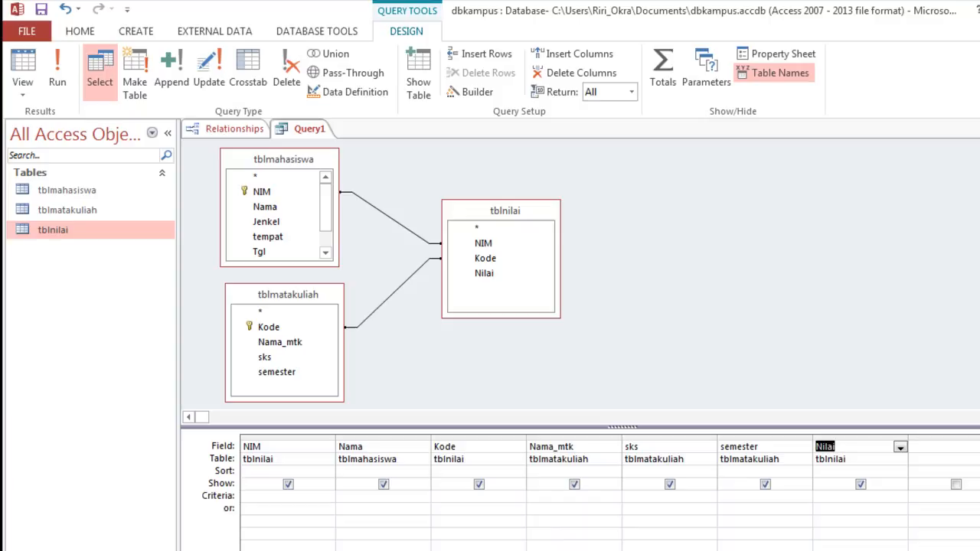
{"action": "scroll", "coordinate": [580, 490], "scroll_direction": "right", "scroll_amount": 2}
{"action": "scroll", "coordinate": [580, 490], "scroll_direction": "right", "scroll_amount": 3}
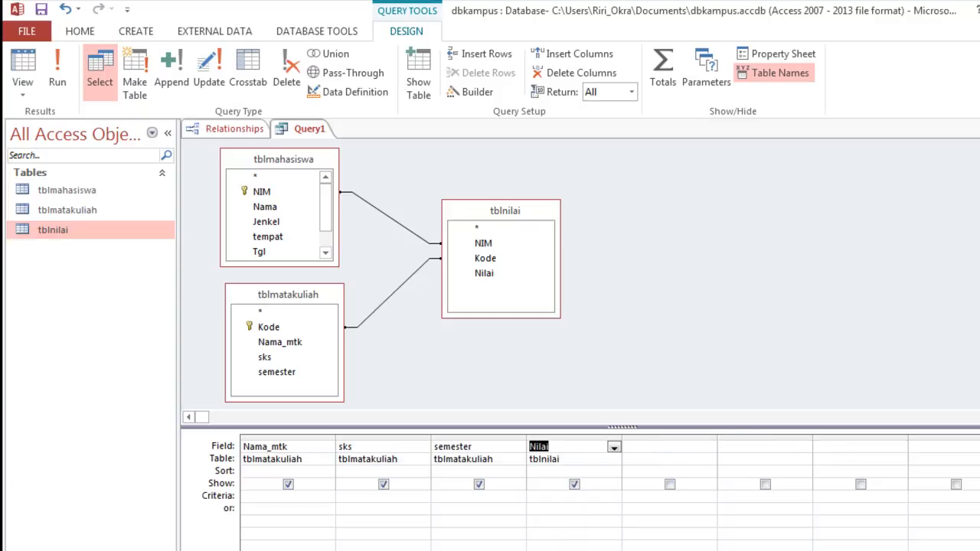
{"action": "scroll", "coordinate": [425, 437], "scroll_direction": "right", "scroll_amount": 1}
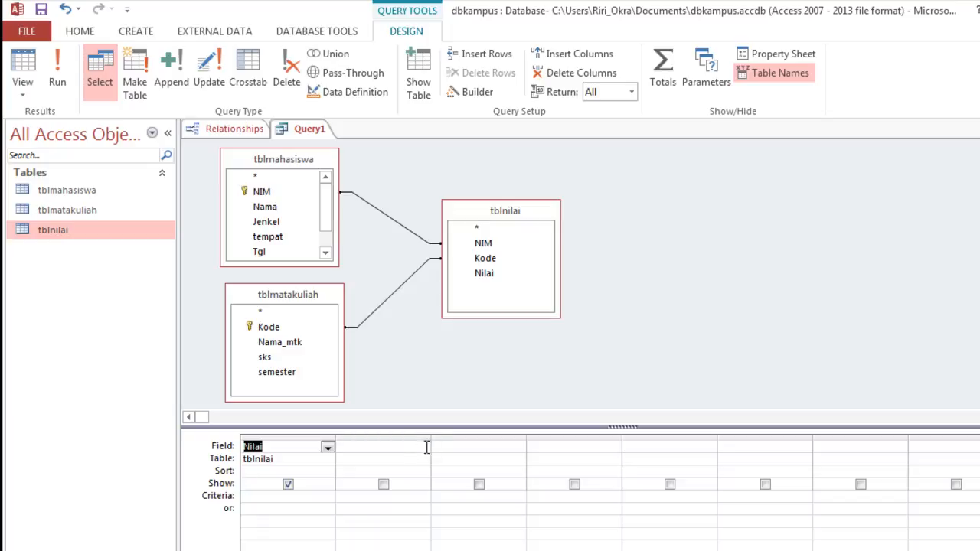
{"action": "left_click", "coordinate": [411, 445]}
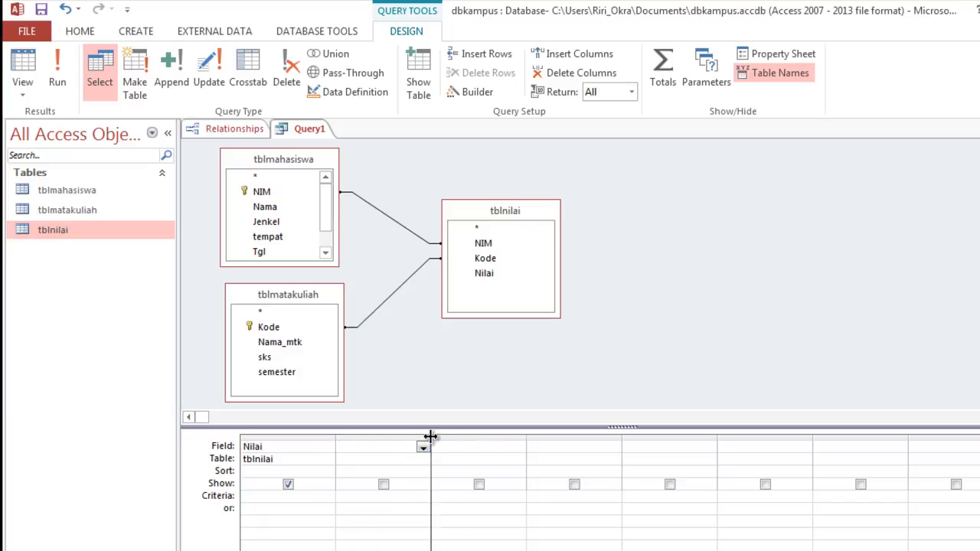
{"action": "left_click_drag", "start_coordinate": [430, 439], "coordinate": [979, 439]}
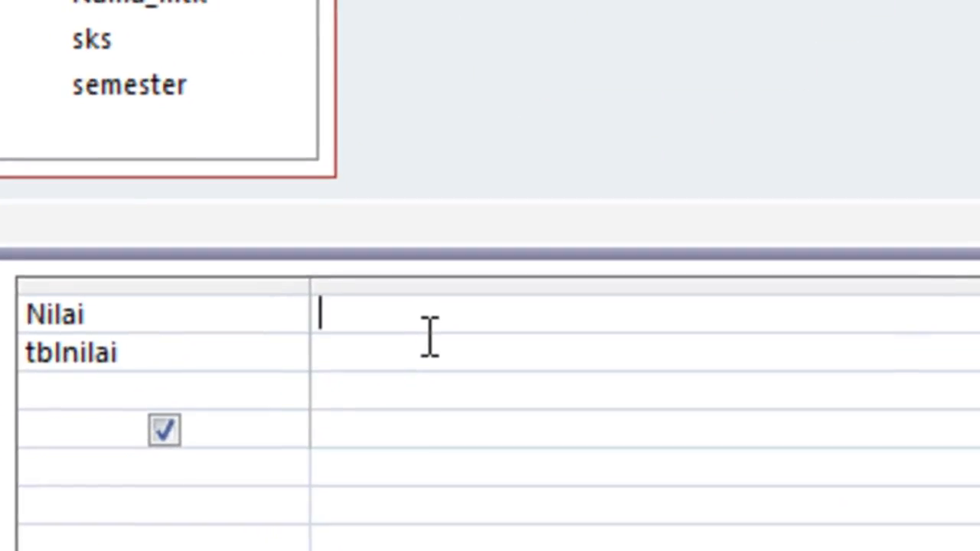
Begin a calculated field in the column after Nilai with Nh:IIF([tblnilai.Nilai]>=80,"A",
{"action": "type", "text": "Nh"}
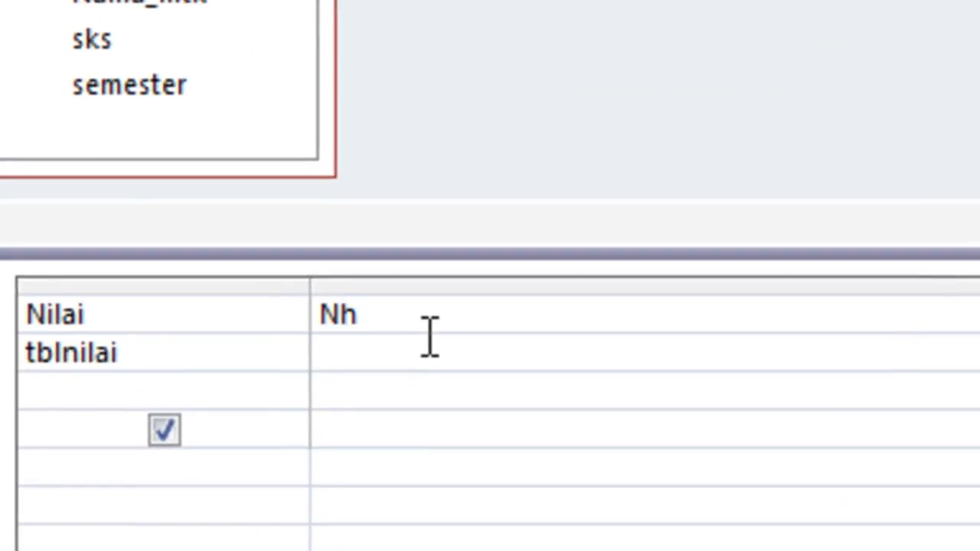
{"action": "type", "text": ":IIF"}
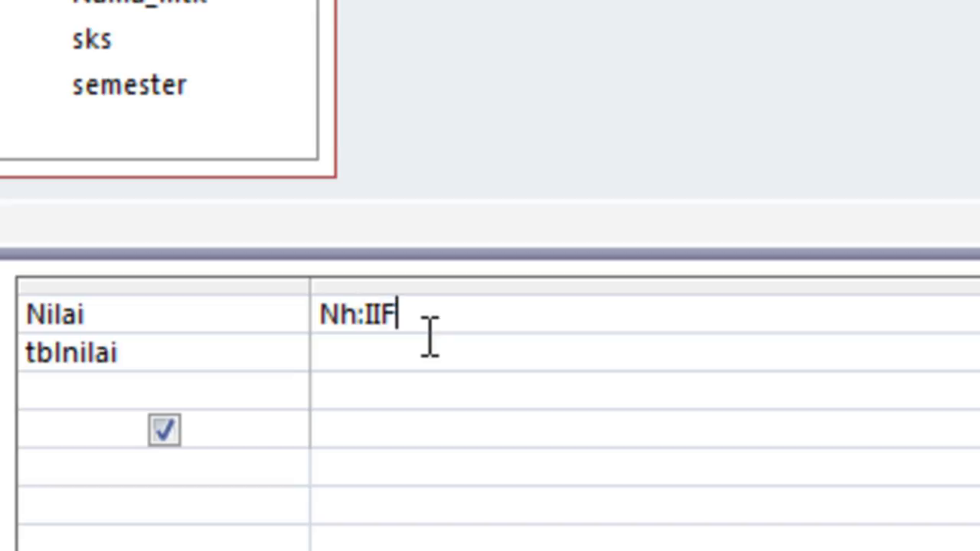
{"action": "type", "text": "(["}
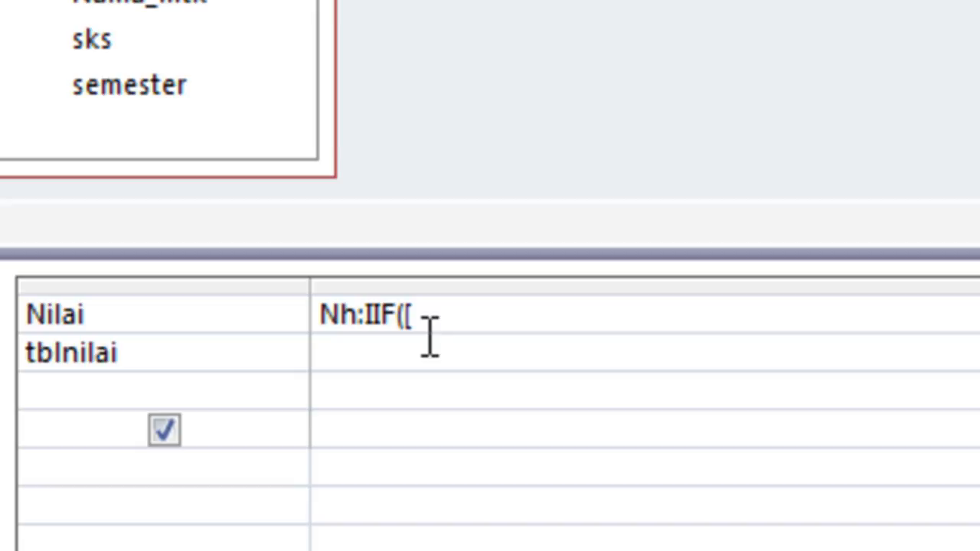
{"action": "type", "text": "tblnilai"}
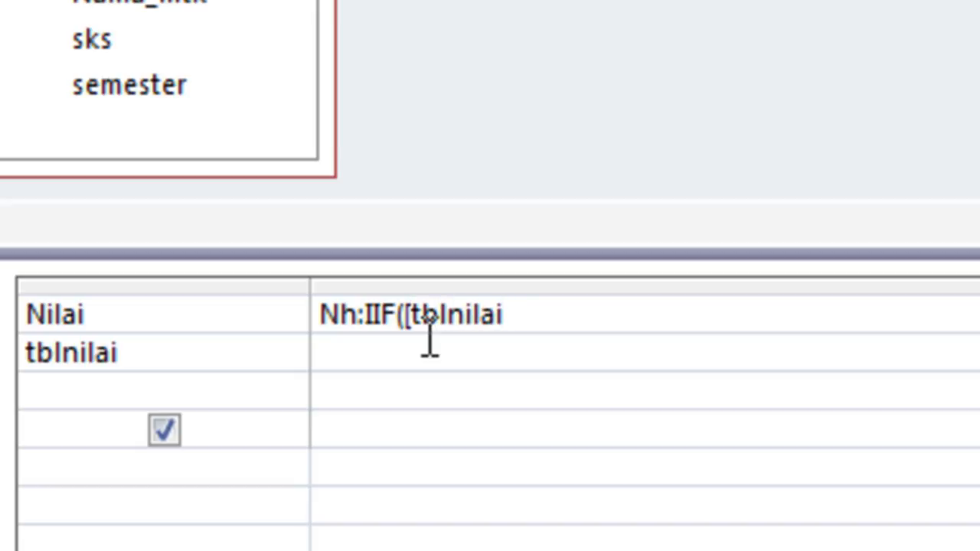
{"action": "type", "text": ".Nilai"}
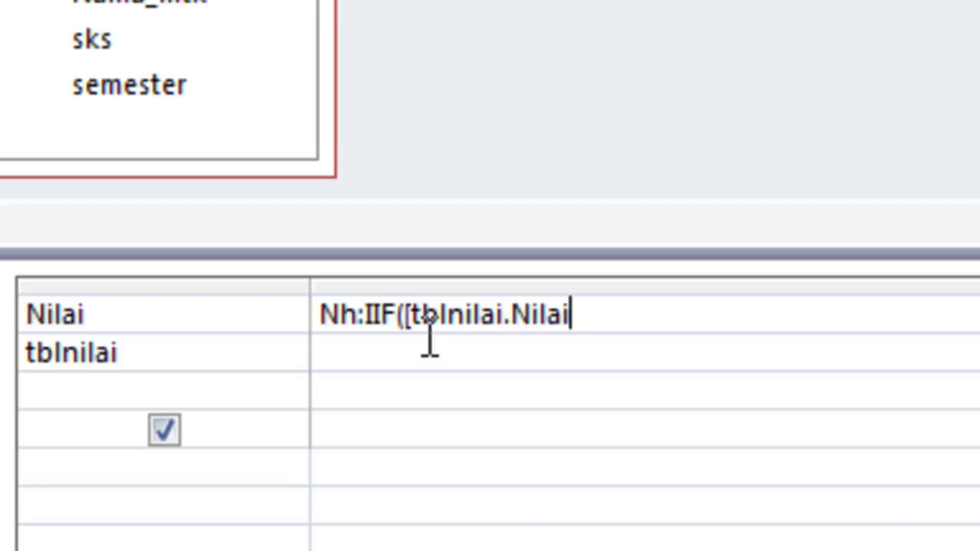
{"action": "type", "text": "]>="}
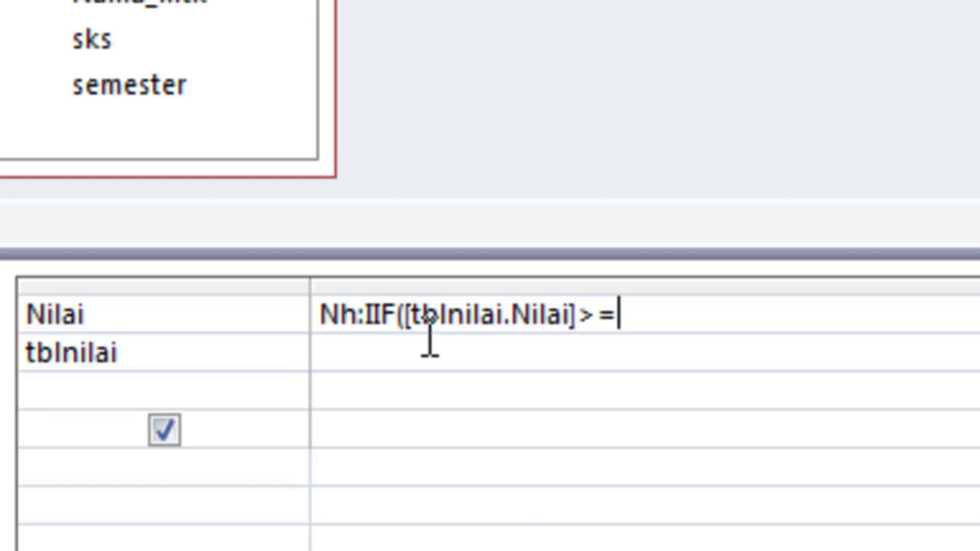
{"action": "type", "text": "80"}
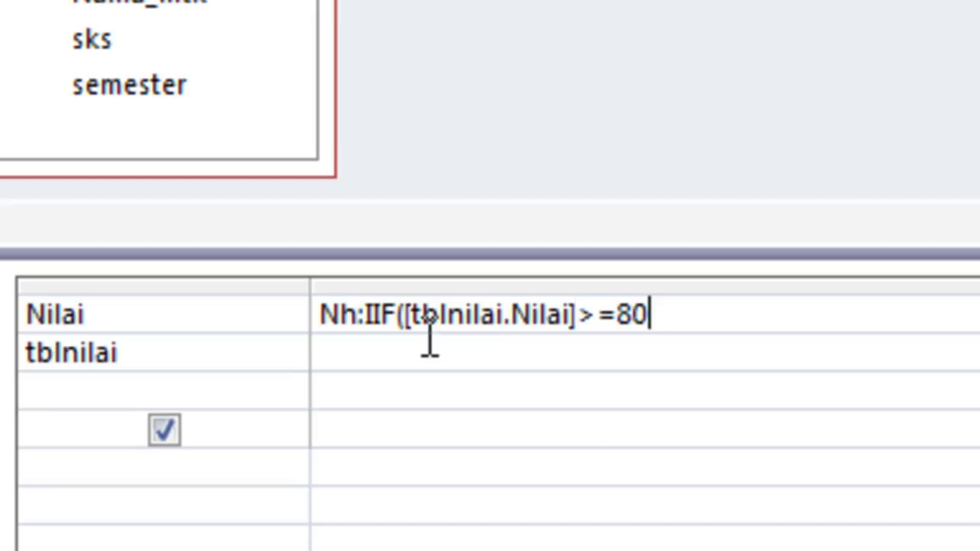
{"action": "type", "text": ",\"A"}
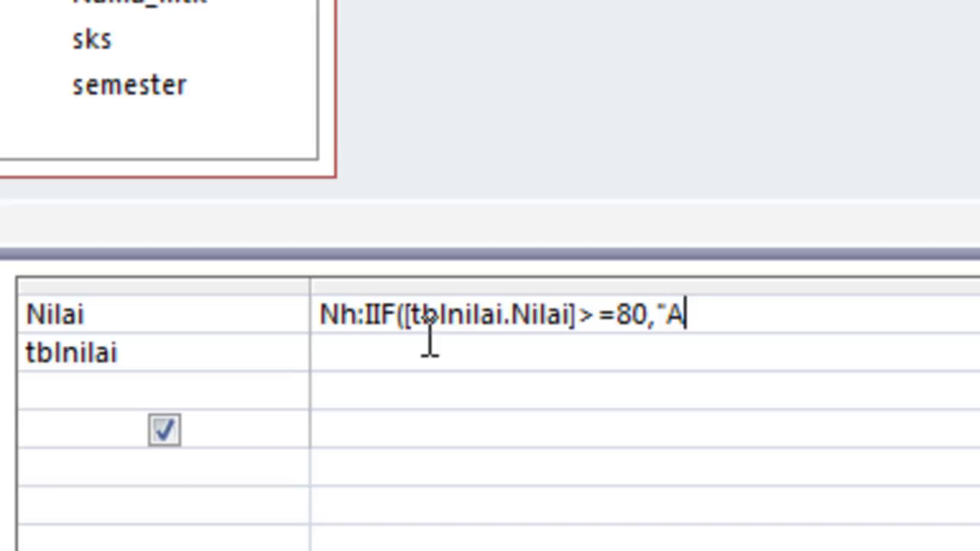
{"action": "type", "text": "\","}
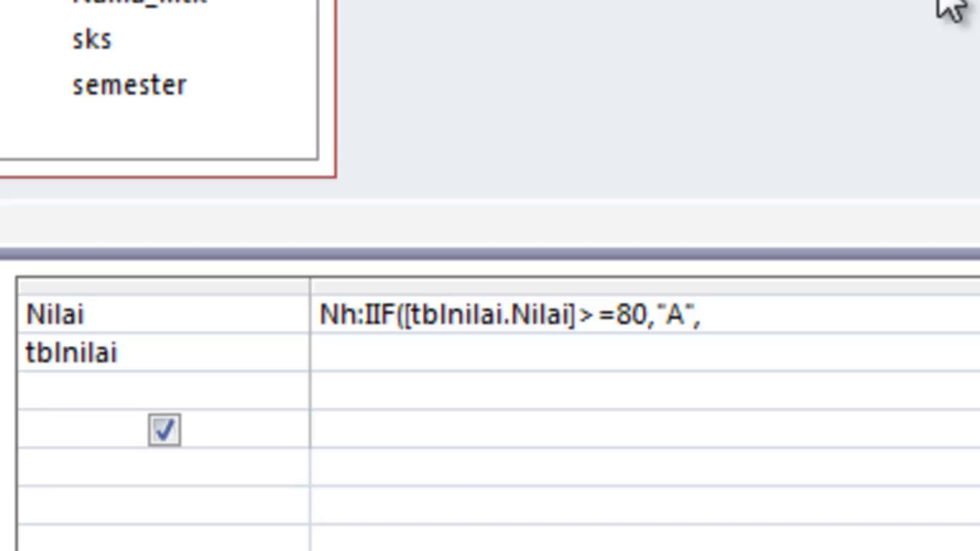
Extend the Nh expression with a nested condition for grade B: IIF([tblnilai.nilai]>=65,"B",
{"action": "type", "text": "IIF"}
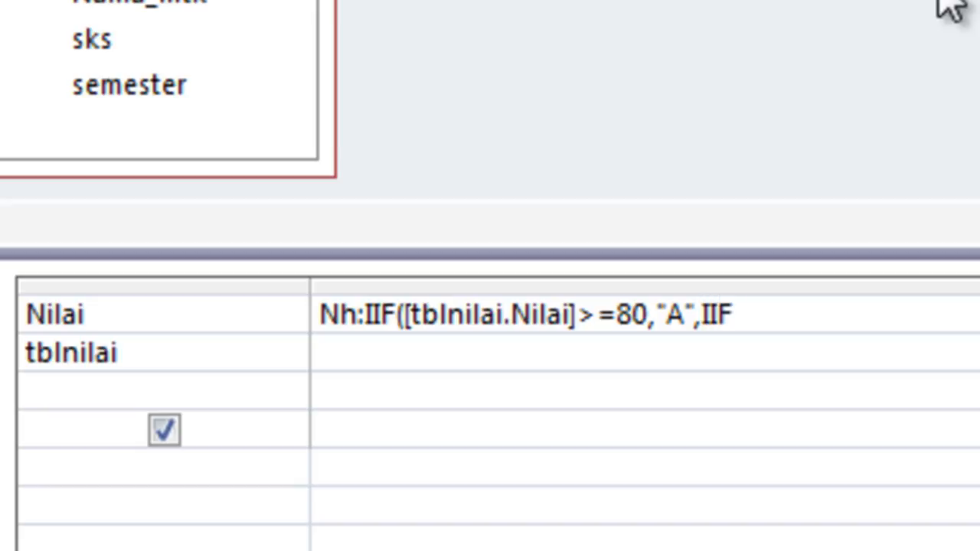
{"action": "type", "text": "([t"}
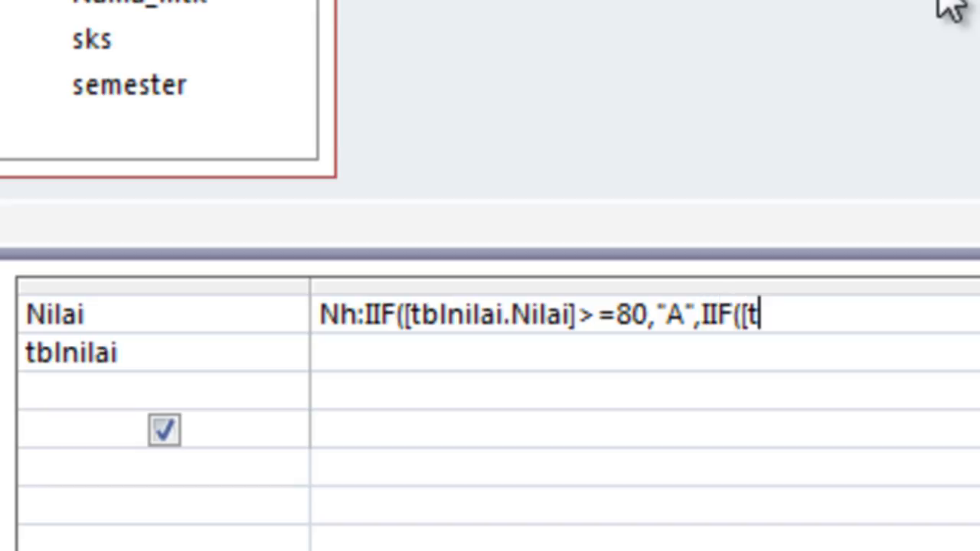
{"action": "type", "text": "blnilai"}
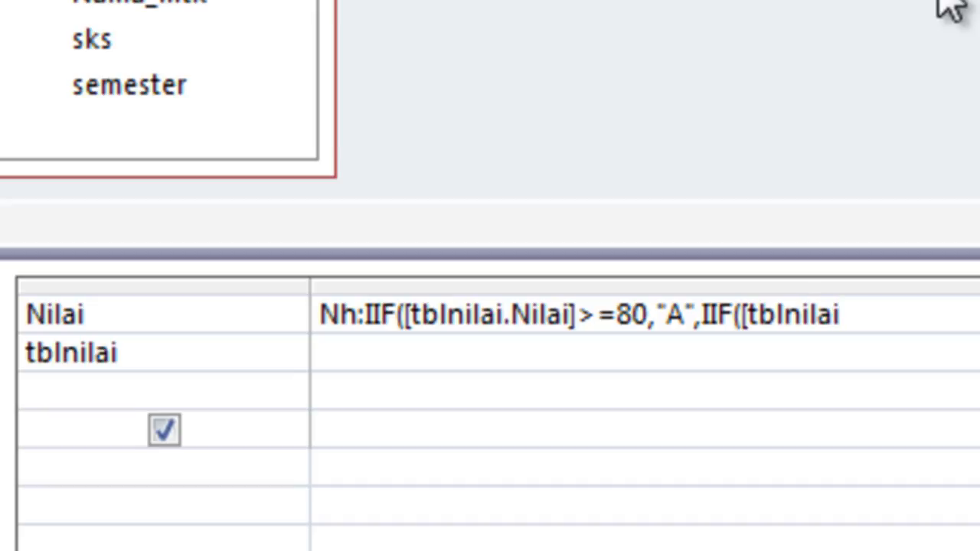
{"action": "type", "text": ".nila"}
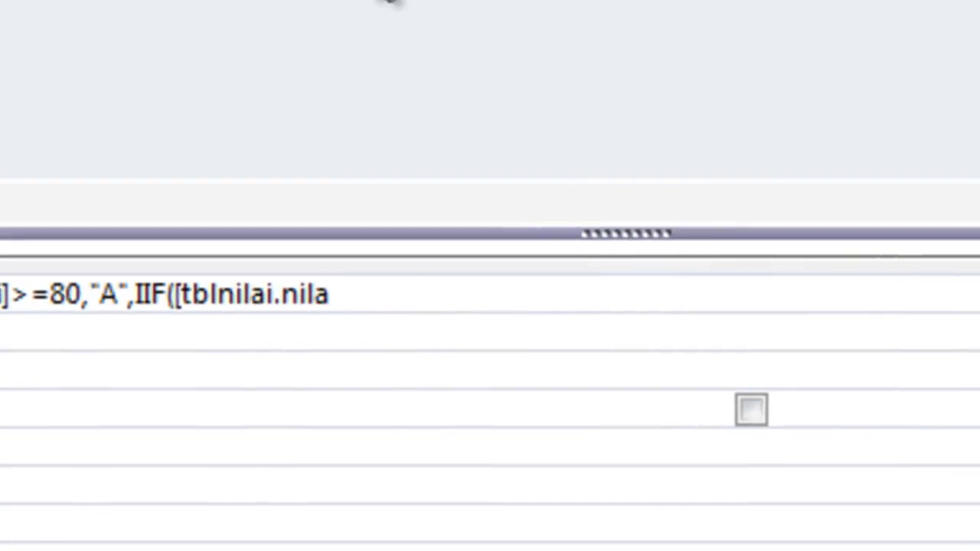
{"action": "type", "text": "i]>"}
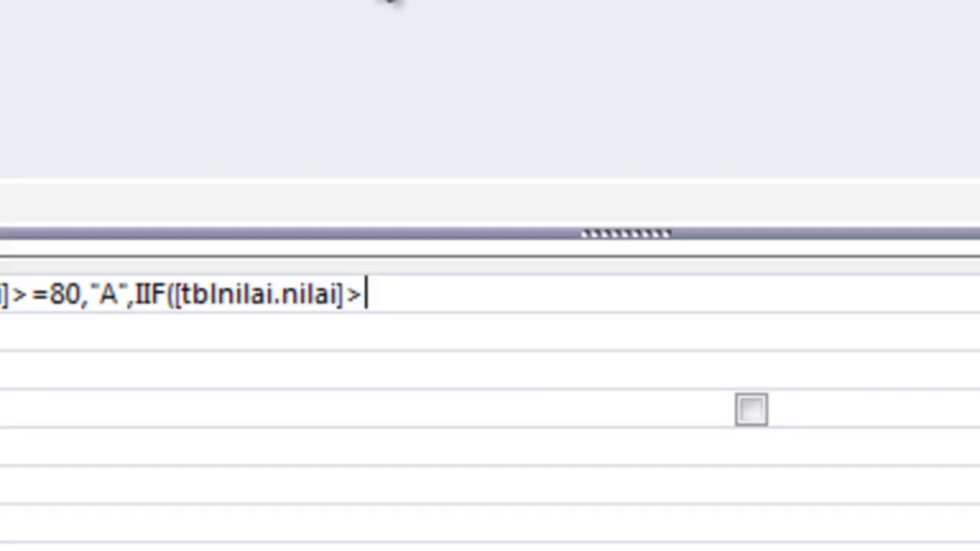
{"action": "type", "text": "=6"}
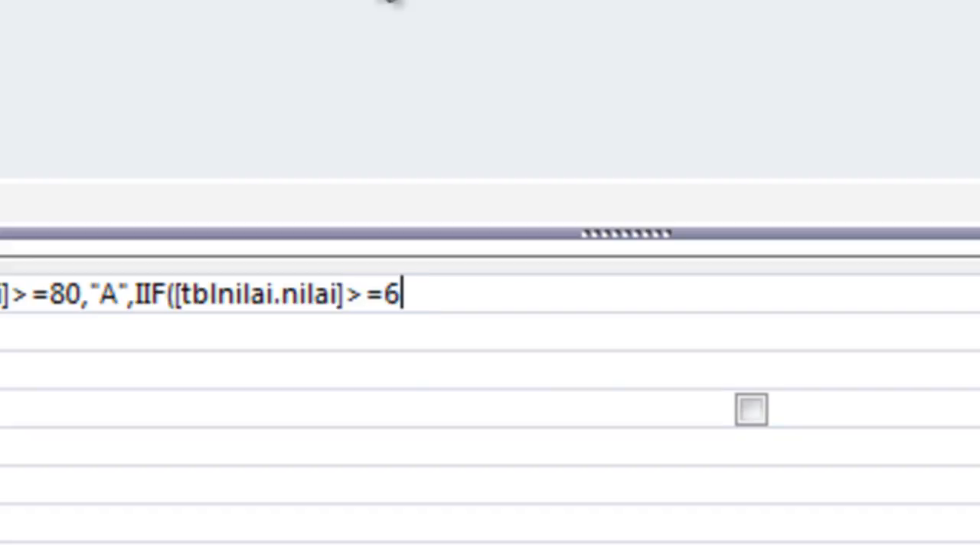
{"action": "type", "text": "5,\""}
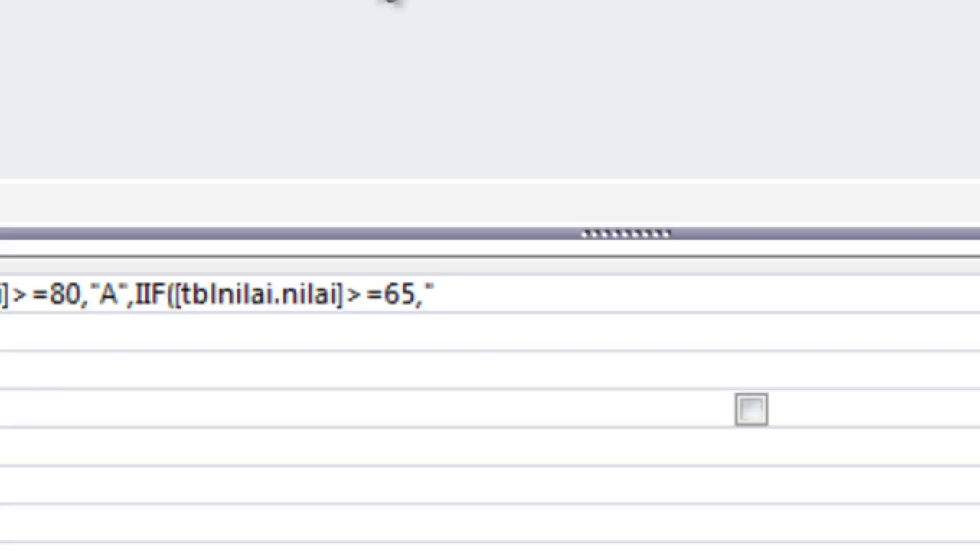
{"action": "type", "text": "B\","}
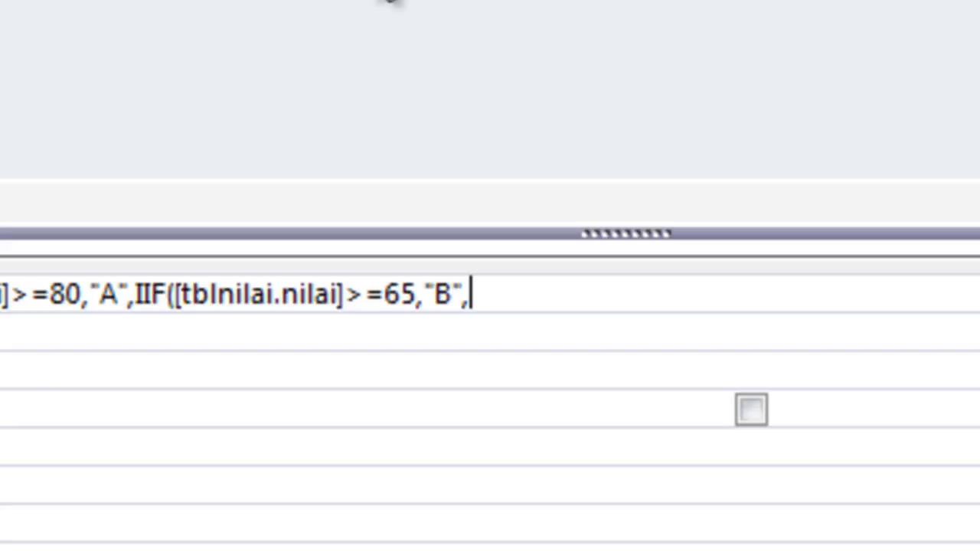
Continue the Nh expression with a third nested condition for grade C: IIF([tblnilai.nilai]>=50,"C",
{"action": "type", "text": "IIF("}
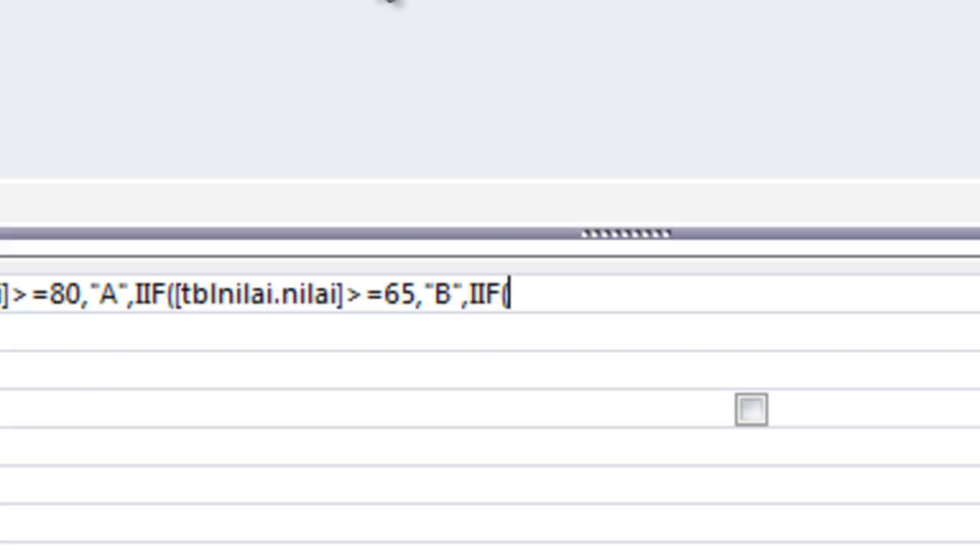
{"action": "type", "text": "[tblnil"}
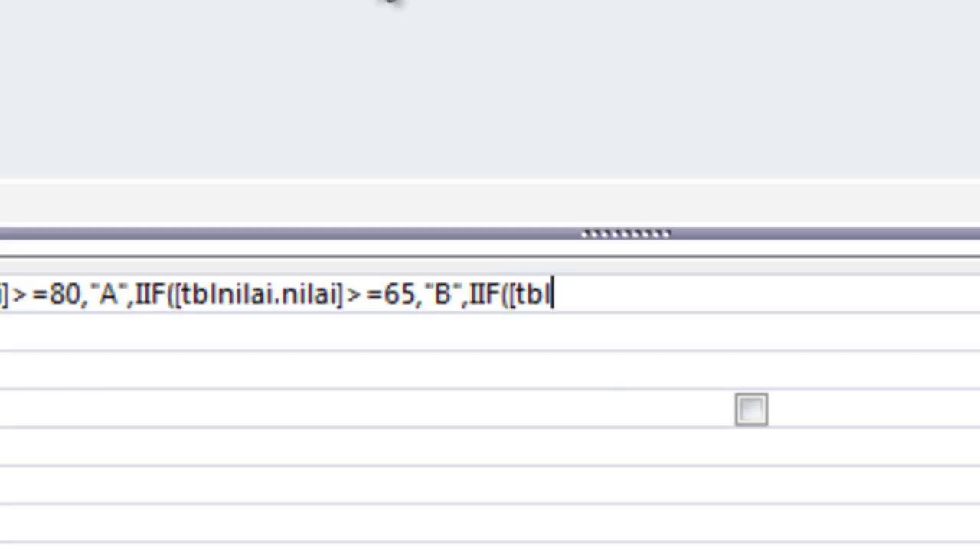
{"action": "type", "text": "ai"}
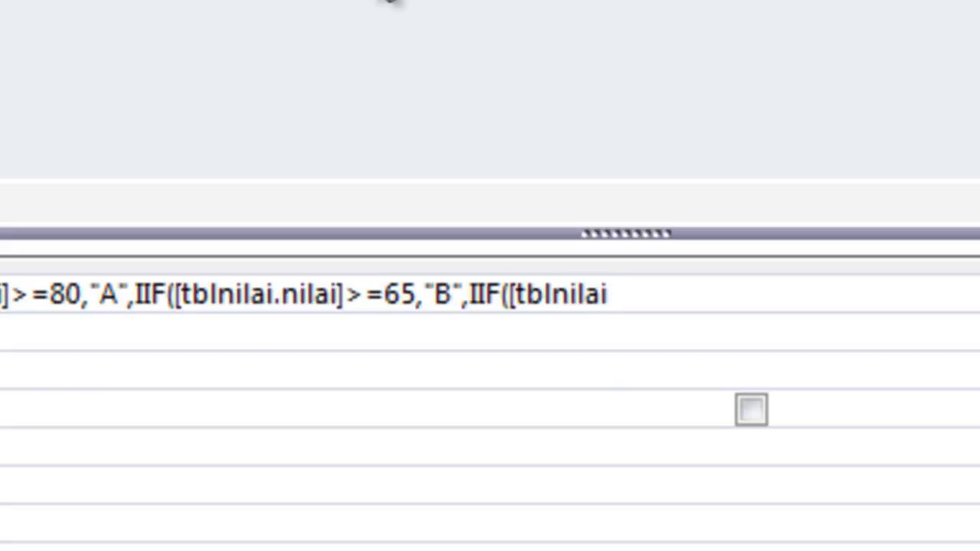
{"action": "type", "text": ".nilai"}
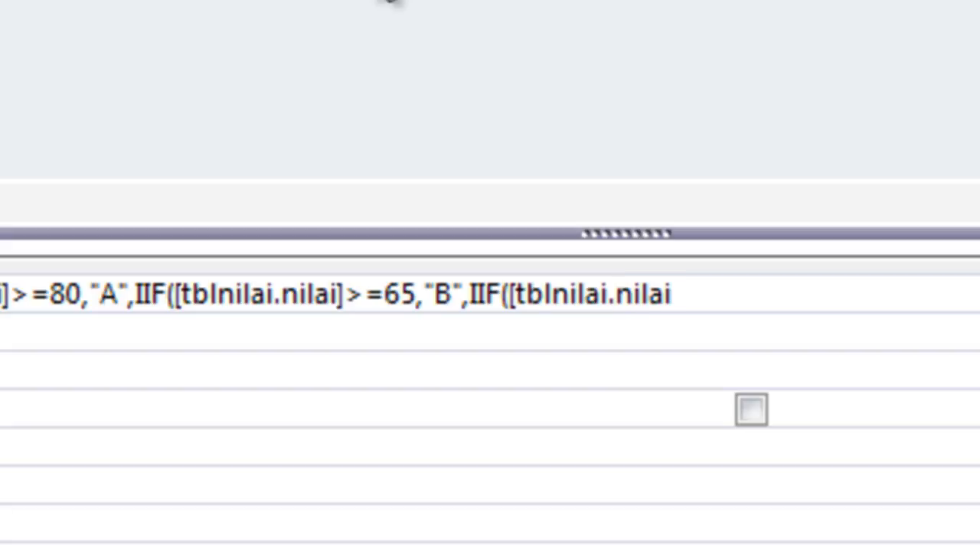
{"action": "type", "text": "]>"}
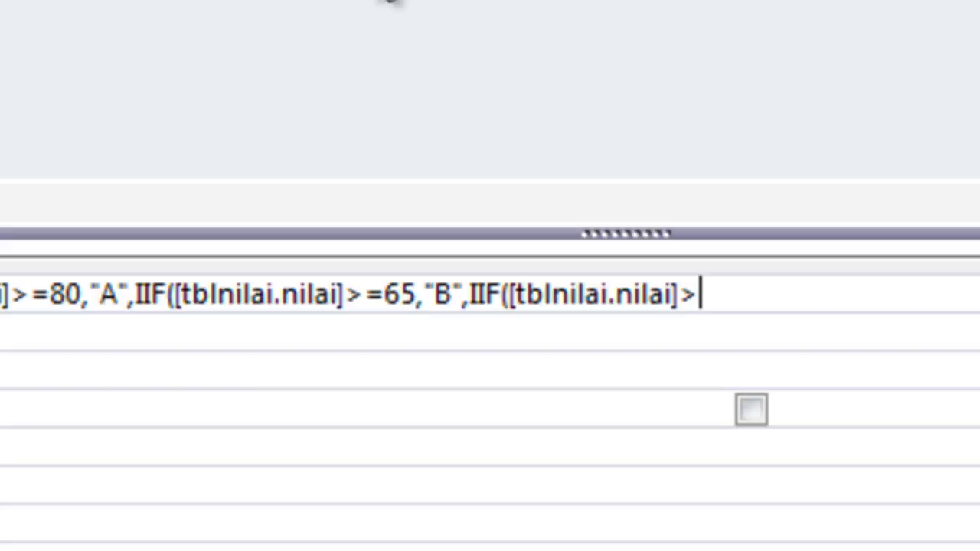
{"action": "type", "text": "=50"}
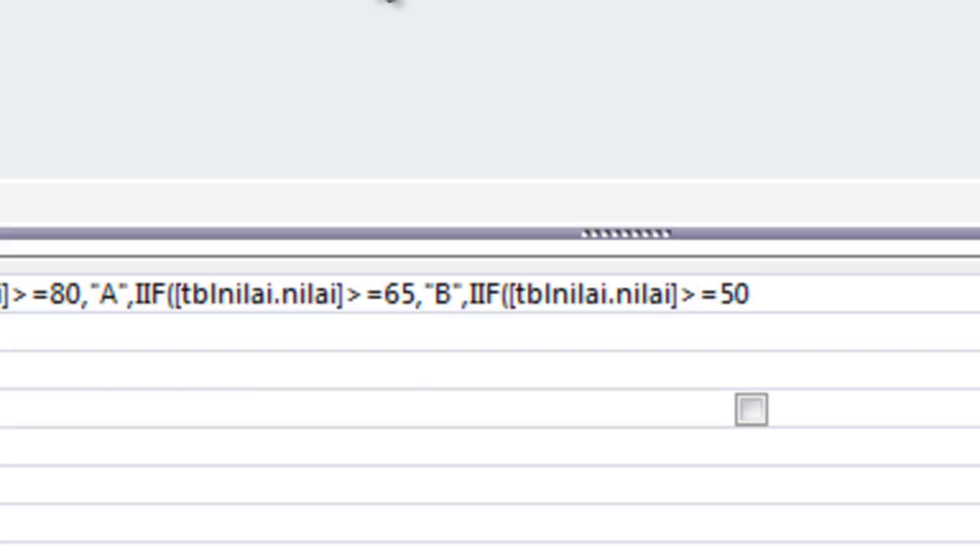
{"action": "type", "text": ",\"C\""}
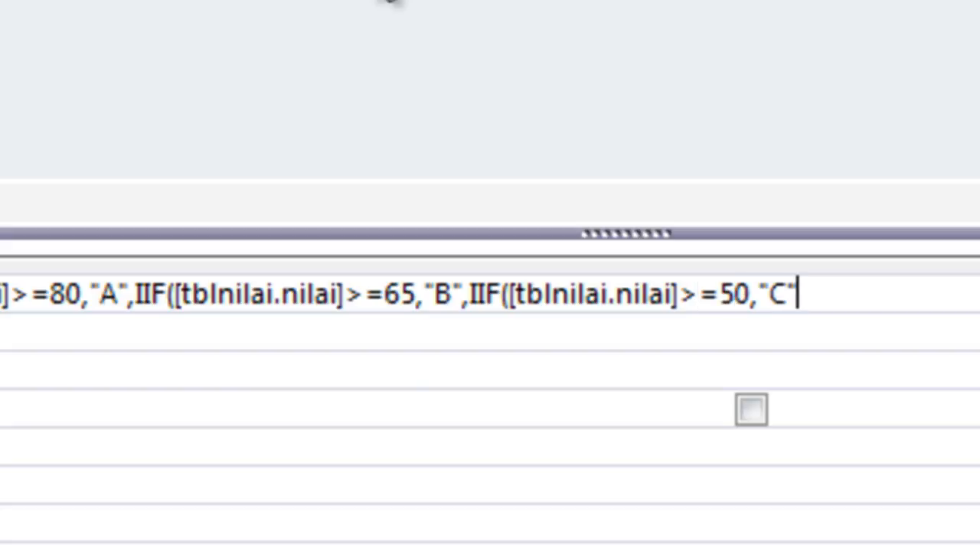
{"action": "type", "text": ","}
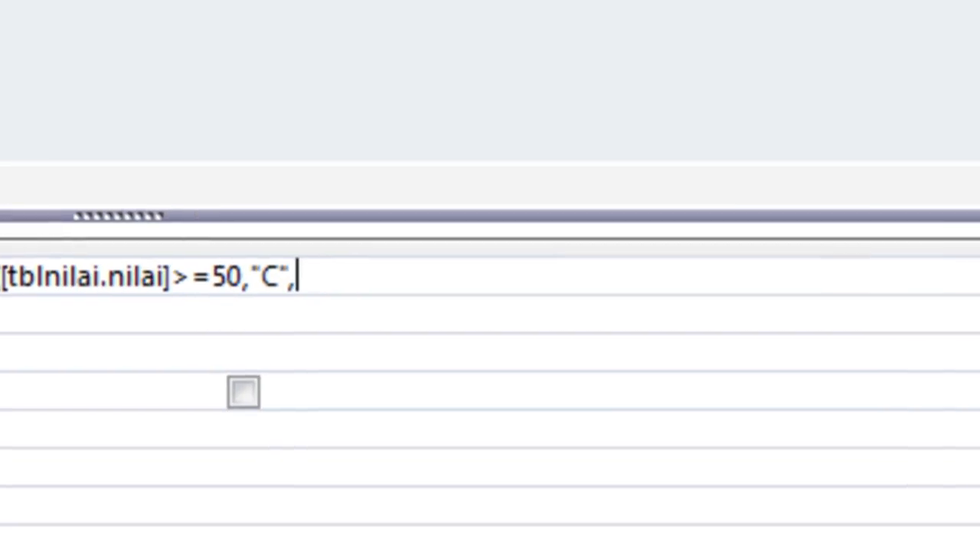
Extend the Nh expression with a fourth nested condition for grade D: IIF([tblnilai.nilai]>=35,"D"
{"action": "type", "text": "IIF"}
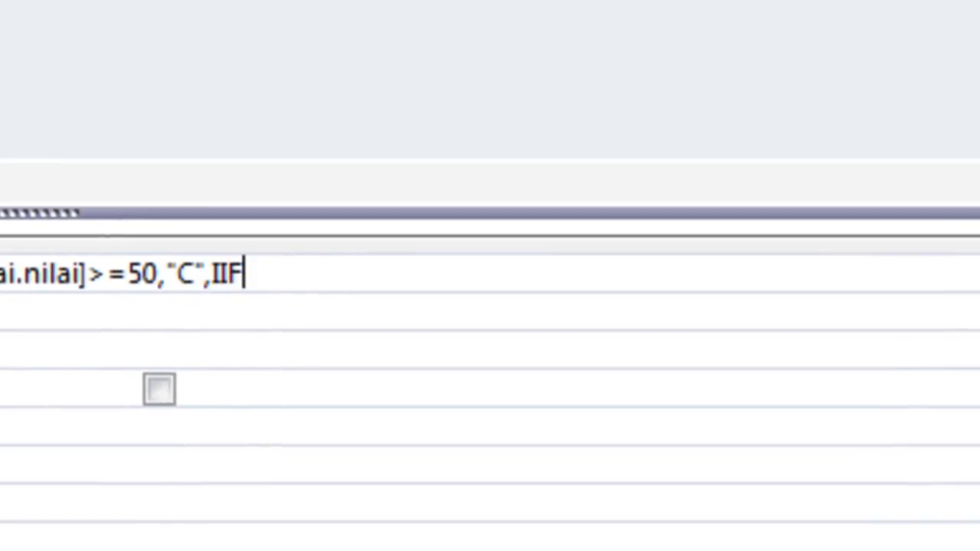
{"action": "type", "text": "([t"}
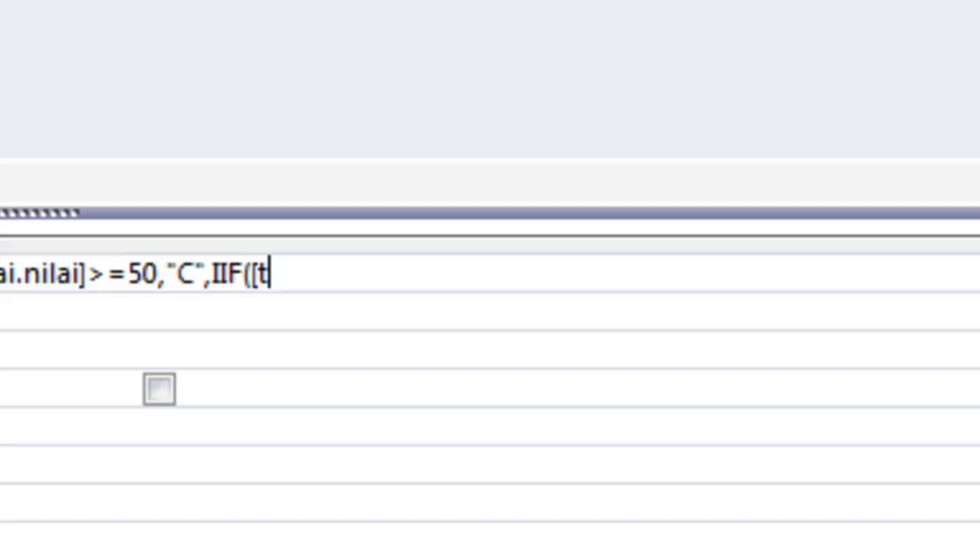
{"action": "type", "text": "blnilai"}
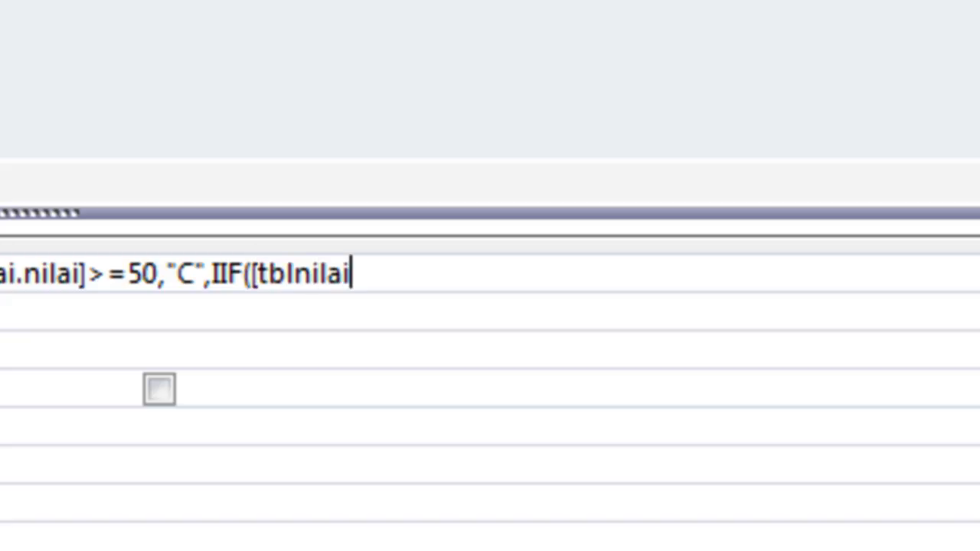
{"action": "type", "text": ".nilai"}
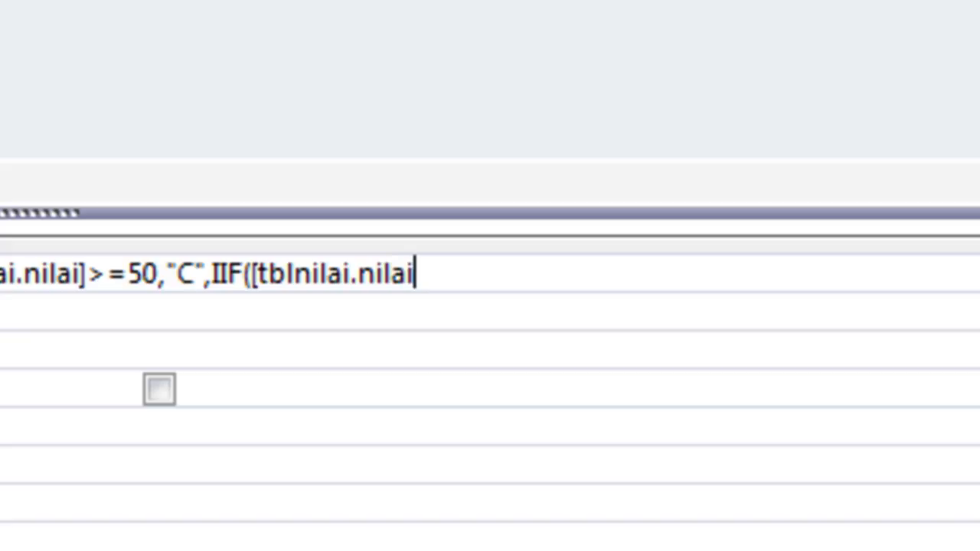
{"action": "type", "text": "]>=35"}
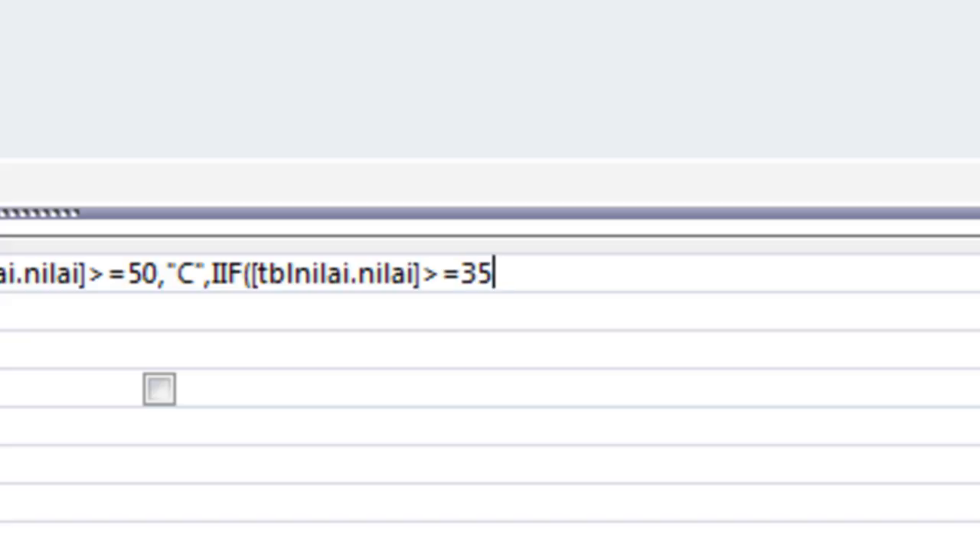
{"action": "type", "text": ",\"D\""}
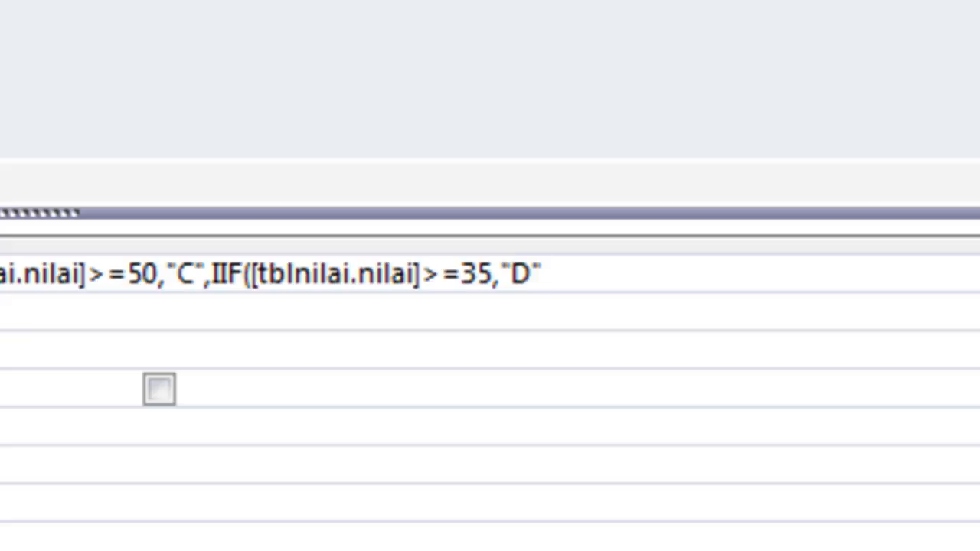
Add the last nested condition for grade E to the Nh expression, ending it with ,IIF([tblnilai.nilai]<35,"E"))))
{"action": "type", "text": ",IIF"}
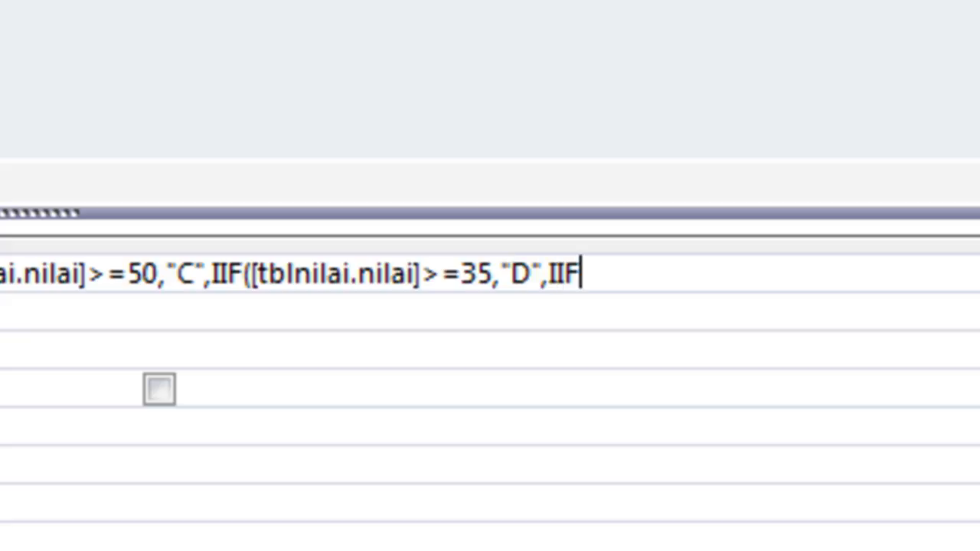
{"action": "type", "text": "([tb"}
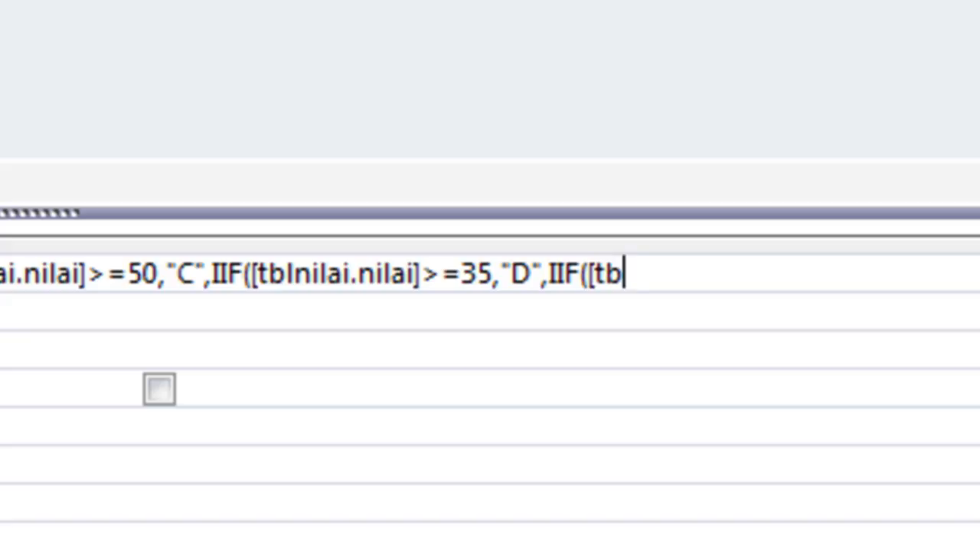
{"action": "type", "text": "l"}
{"action": "key", "text": "BackSpace"}
{"action": "type", "text": "lnila"}
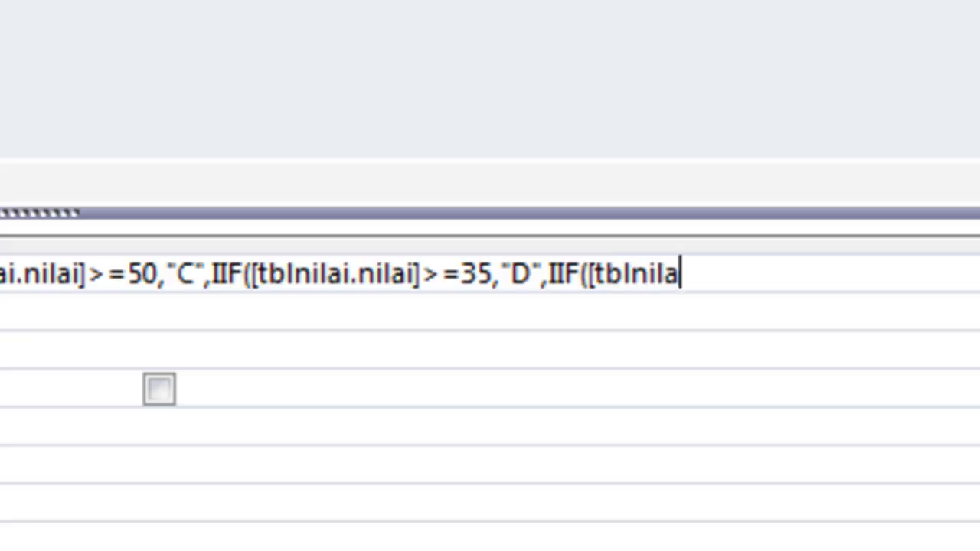
{"action": "type", "text": "i.ni"}
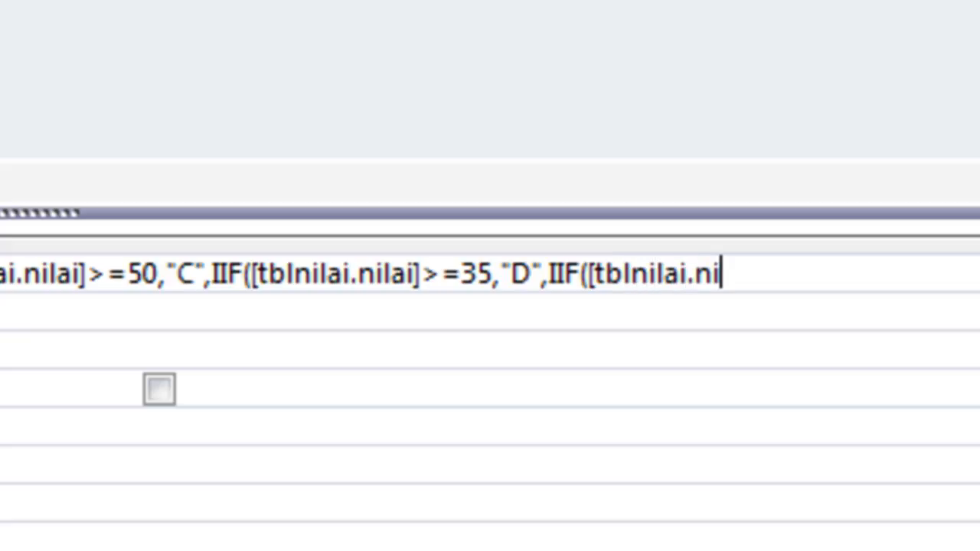
{"action": "type", "text": "lai]"}
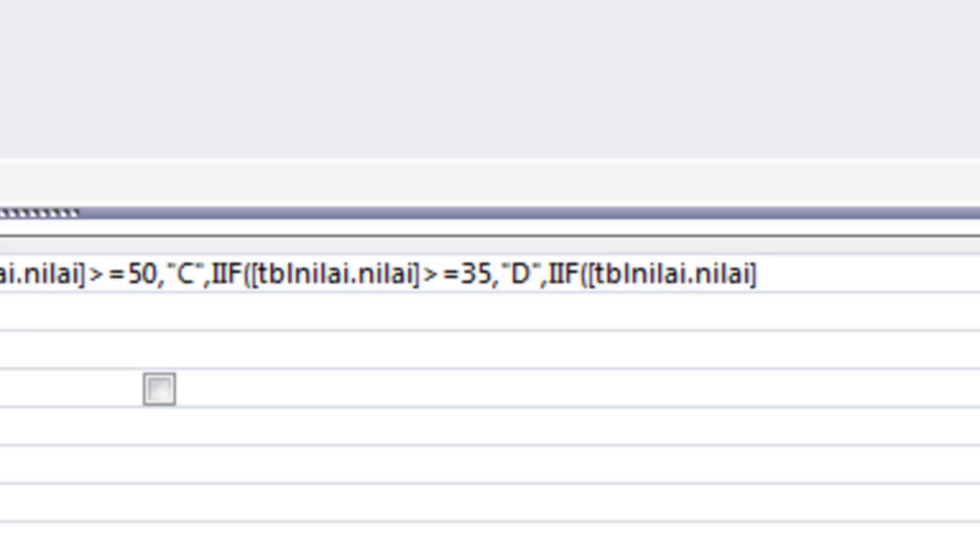
{"action": "type", "text": "<35"}
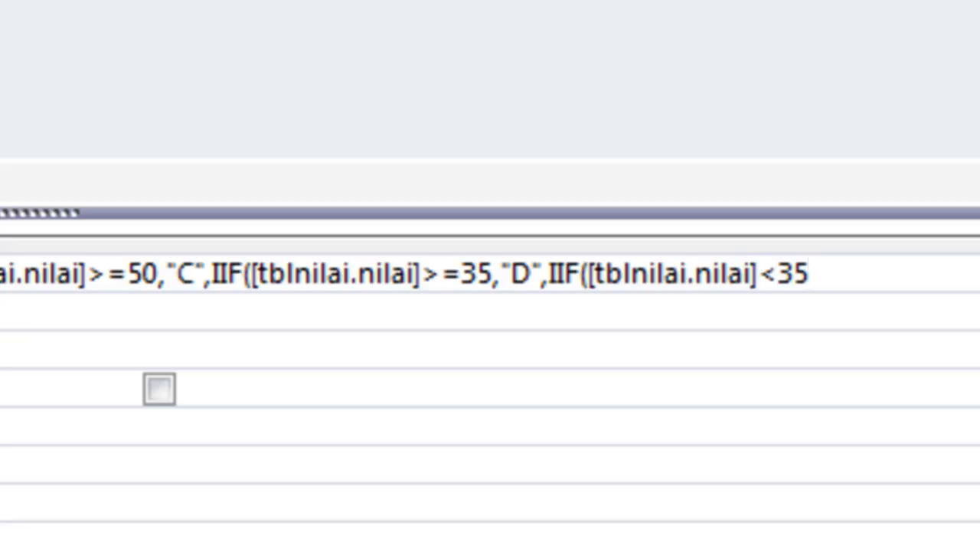
{"action": "type", "text": ",\"E\""}
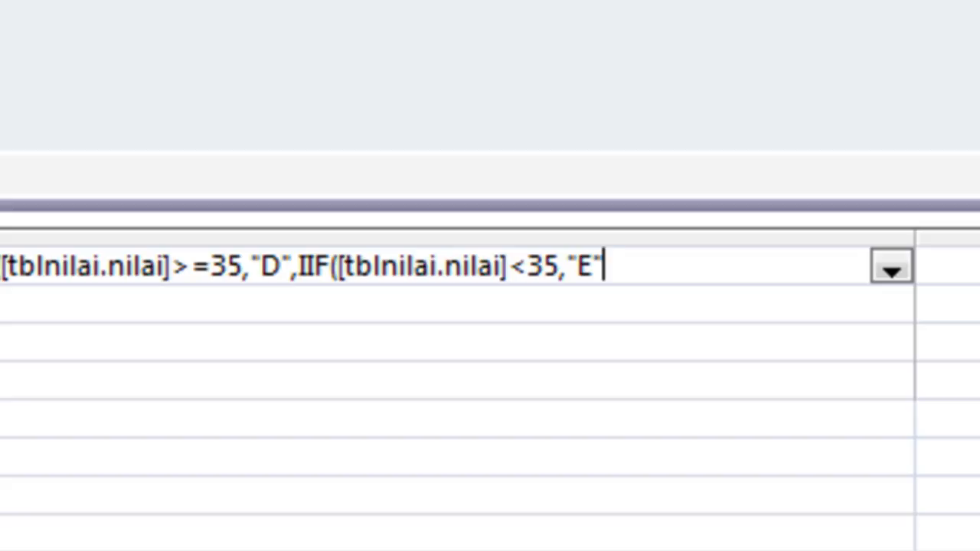
{"action": "type", "text": "))))"}
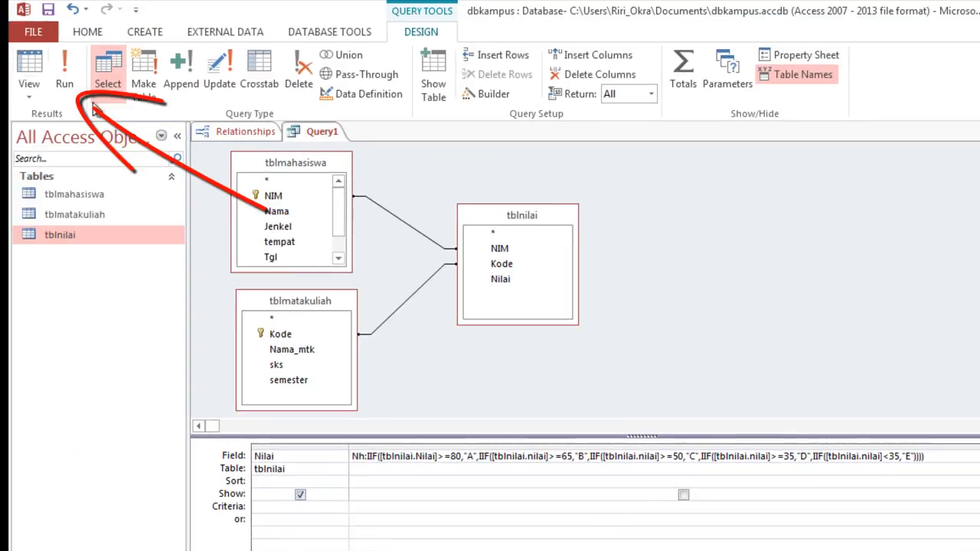
Run the query, completing the Nh expression with a fifth closing parenthesis so that every nested IIF is closed
{"action": "left_click", "coordinate": [74, 79]}
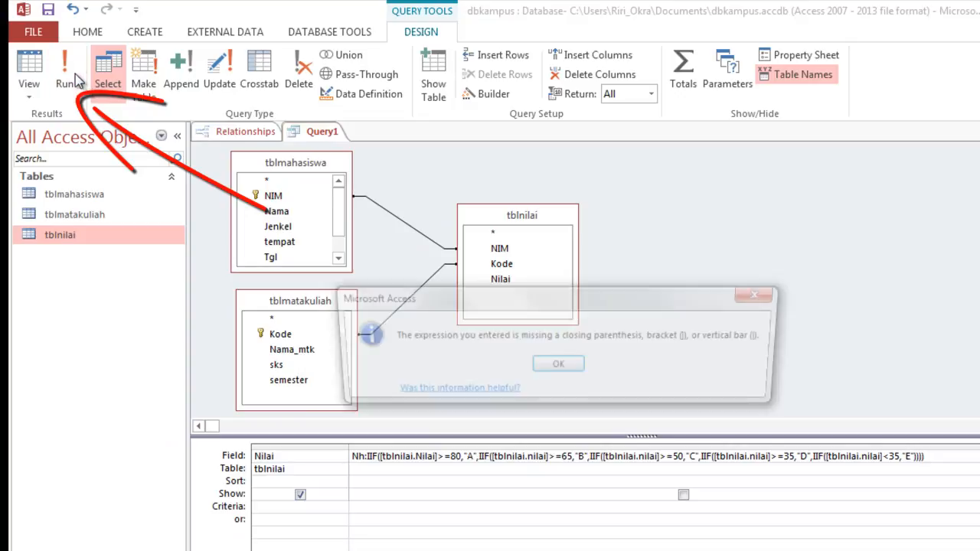
{"action": "left_click", "coordinate": [558, 366]}
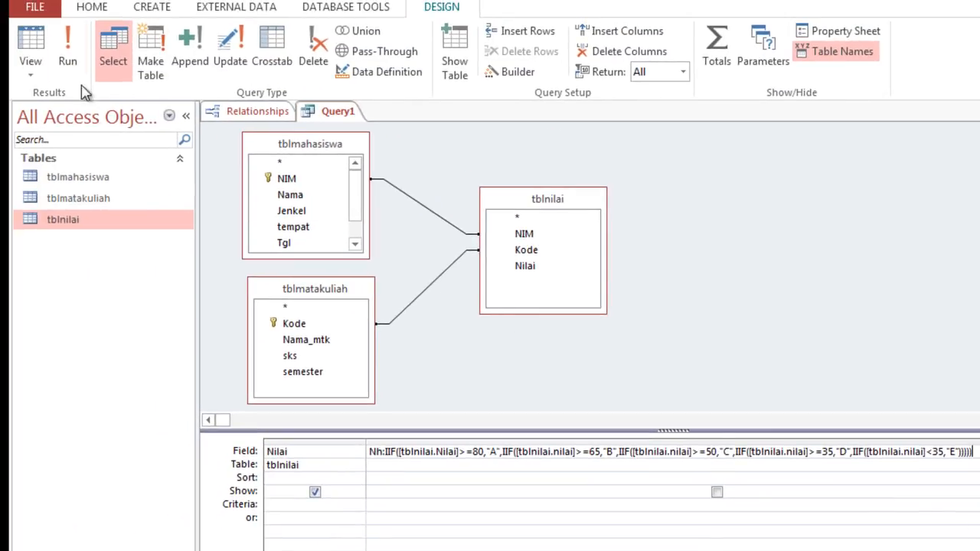
{"action": "left_click", "coordinate": [77, 70]}
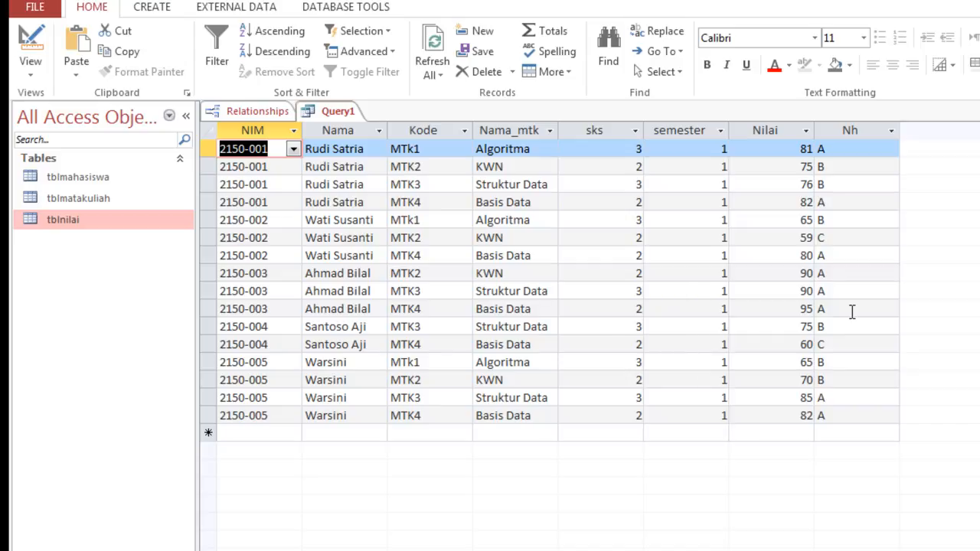
Return the query to Design View and narrow the Nh column to make room for another field
{"action": "left_click", "coordinate": [29, 77]}
{"action": "left_click", "coordinate": [59, 188]}
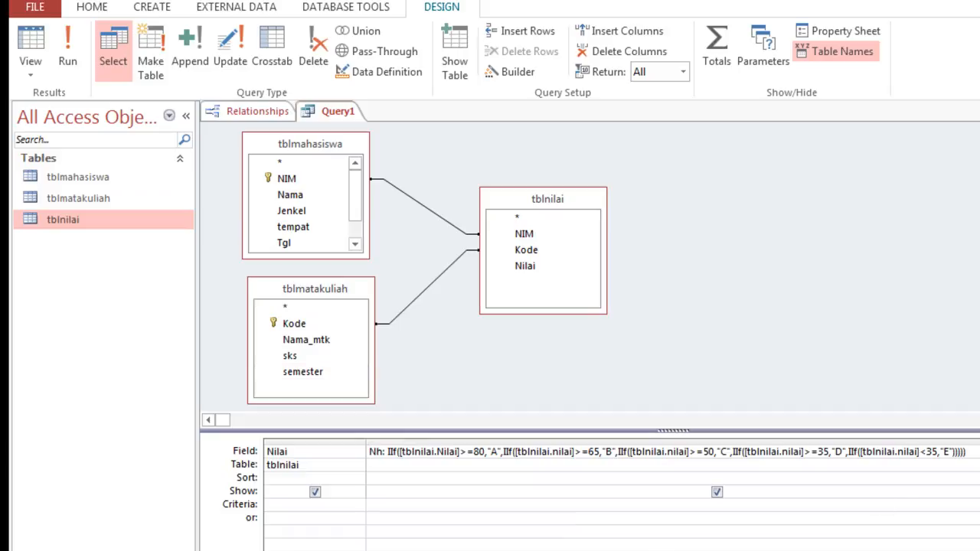
{"action": "left_click_drag", "start_coordinate": [979, 452], "coordinate": [460, 469]}
Begin a second calculated field in the column after Nh with Mutu:IIF([Nh]="A",4
{"action": "left_click", "coordinate": [493, 455]}
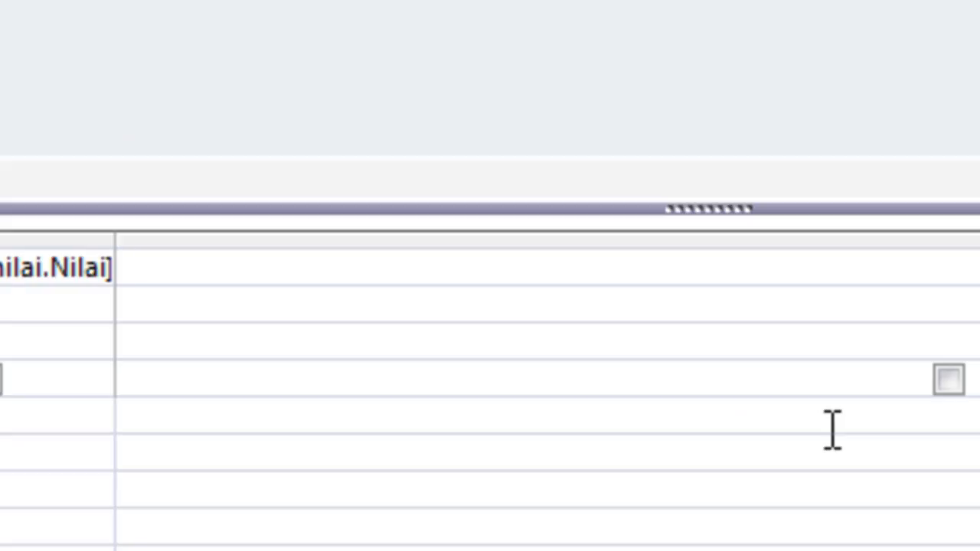
{"action": "type", "text": "Mutu:"}
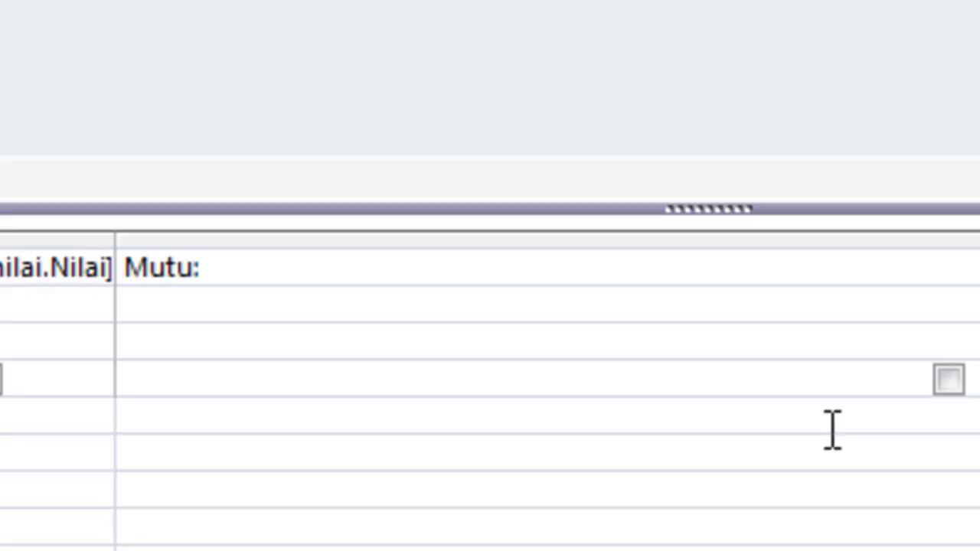
{"action": "type", "text": "IIF"}
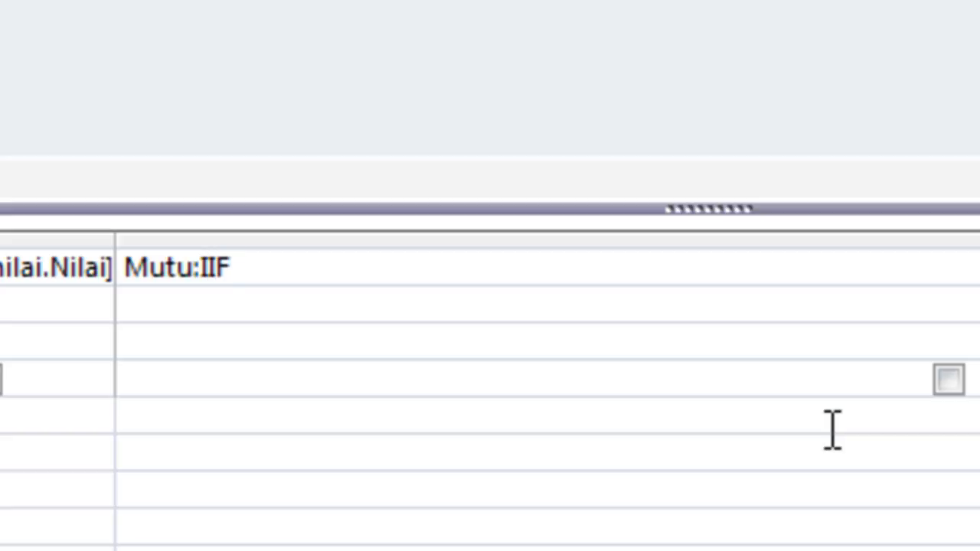
{"action": "type", "text": "(["}
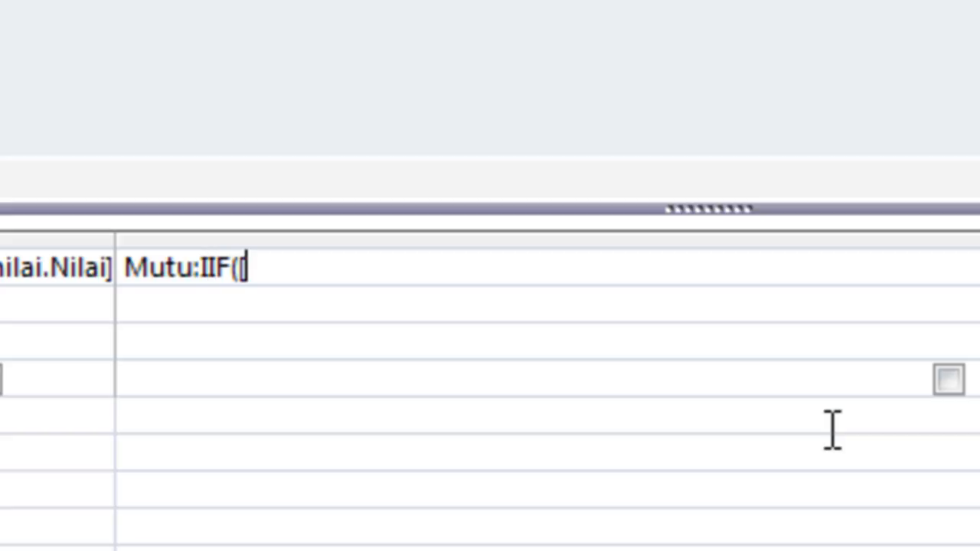
{"action": "type", "text": "Nh"}
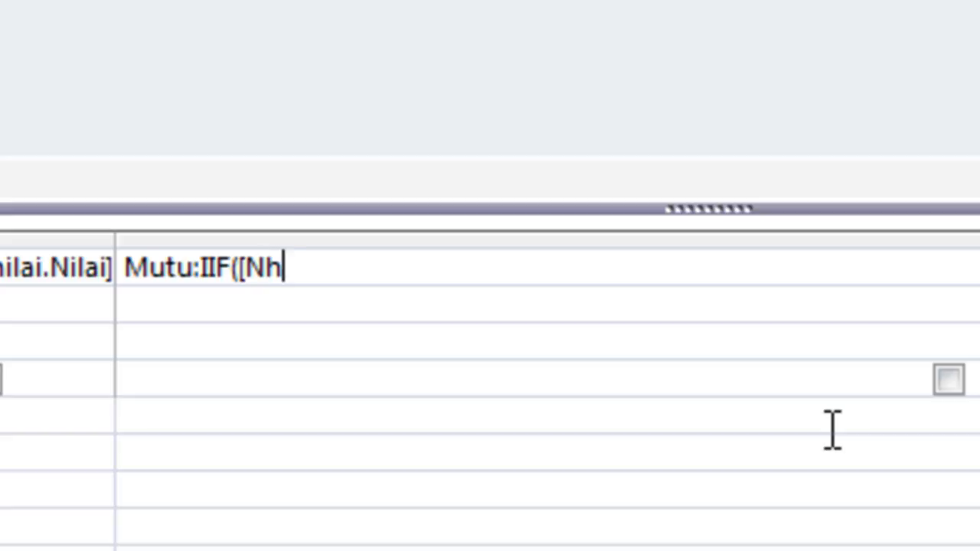
{"action": "type", "text": "]=\"A\","}
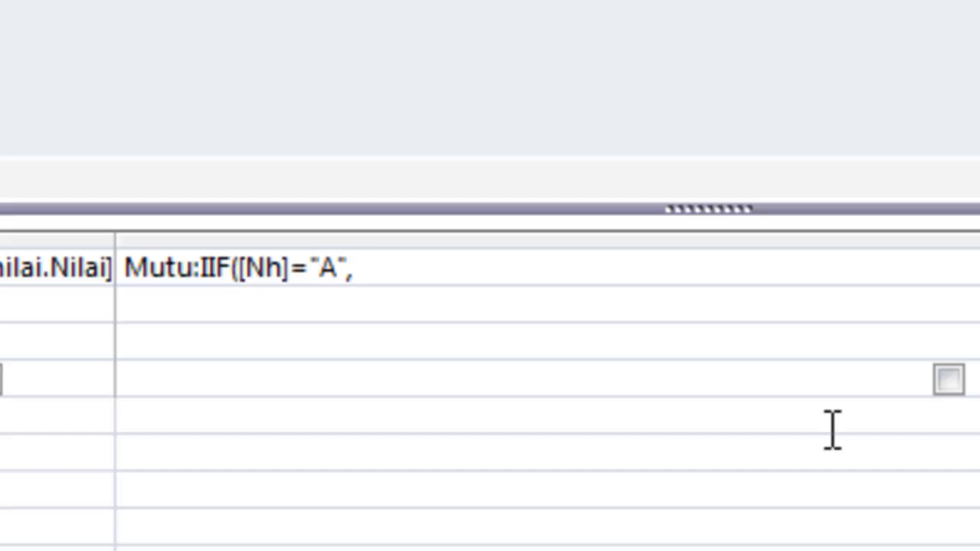
{"action": "type", "text": "4"}
Copy the IIF([Nh]="A",4 part of the Mutu expression and append it four more times, separated by commas
{"action": "key", "text": "shift+Left"}
{"action": "key", "text": "shift+Left"}
{"action": "key", "text": "shift+Left"}
{"action": "key", "text": "shift+Left"}
{"action": "key", "text": "shift+Left"}
{"action": "key", "text": "shift+Left"}
{"action": "key", "text": "shift+Left"}
{"action": "key", "text": "shift+Left"}
{"action": "key", "text": "shift+Left"}
{"action": "key", "text": "shift+Left"}
{"action": "key", "text": "shift+Left"}
{"action": "key", "text": "shift+Left"}
{"action": "key", "text": "shift+Left"}
{"action": "key", "text": "shift+Left"}
{"action": "key", "text": "ctrl+c"}
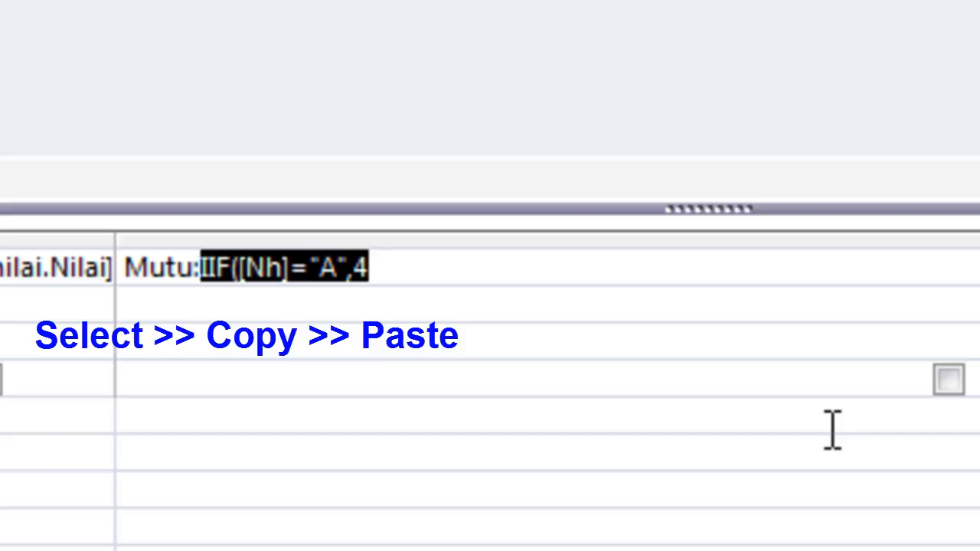
{"action": "key", "text": "Right"}
{"action": "key", "text": "Right"}
{"action": "key", "text": "Right"}
{"action": "key", "text": "Right"}
{"action": "key", "text": "Right"}
{"action": "key", "text": "Right"}
{"action": "key", "text": "Right"}
{"action": "key", "text": "Right"}
{"action": "key", "text": "Right"}
{"action": "key", "text": "Right"}
{"action": "key", "text": "Right"}
{"action": "key", "text": "Right"}
{"action": "key", "text": "Right"}
{"action": "key", "text": "Right"}
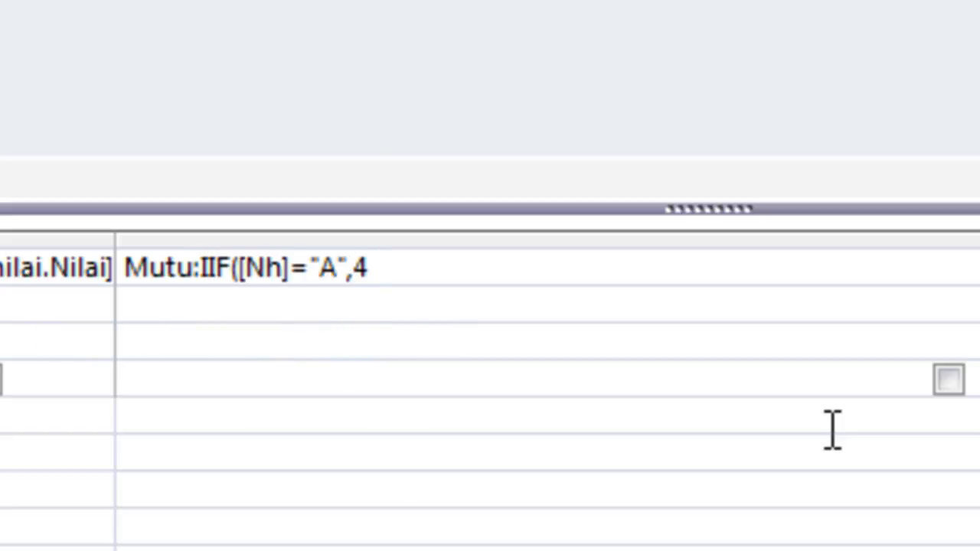
{"action": "type", "text": ","}
{"action": "key", "text": "ctrl+v"}
{"action": "type", "text": ","}
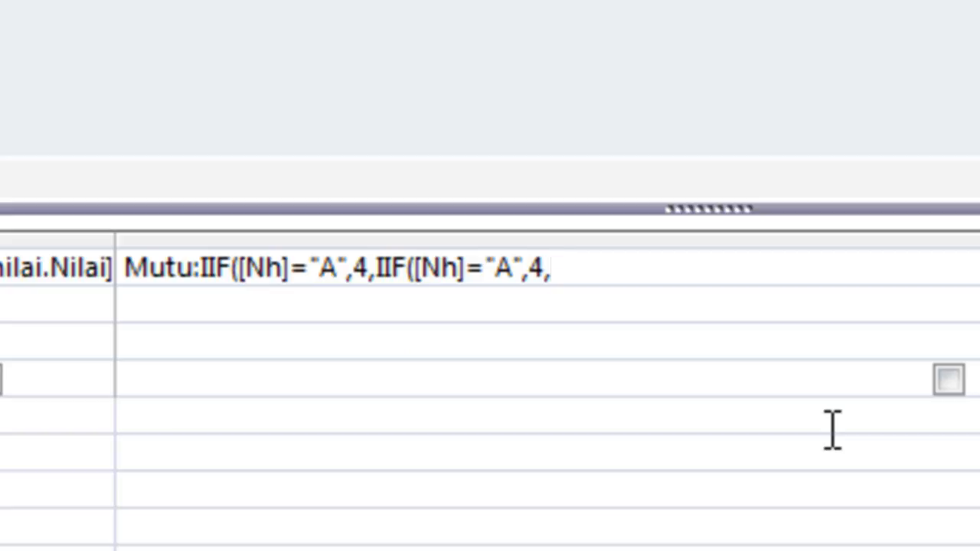
{"action": "key", "text": "ctrl+v"}
{"action": "type", "text": ","}
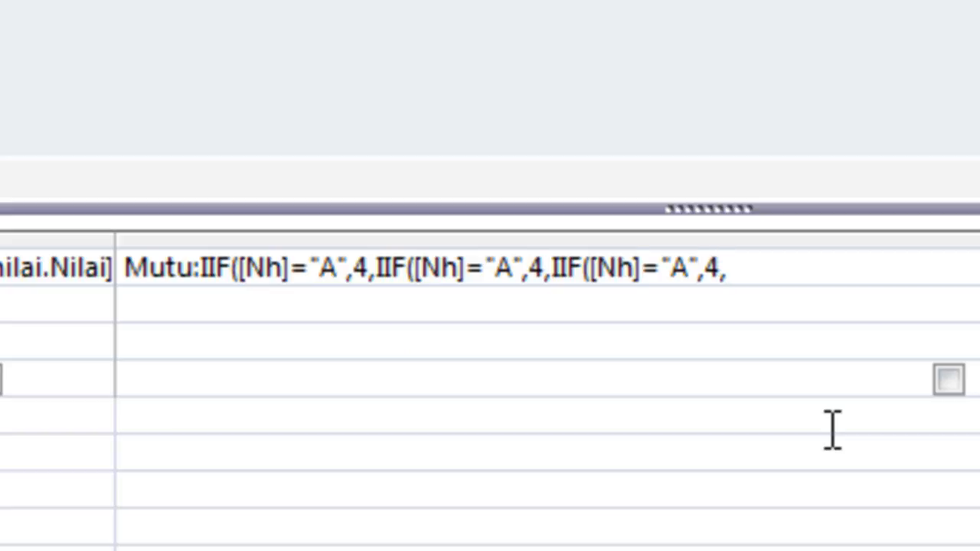
{"action": "key", "text": "ctrl+v"}
{"action": "type", "text": ","}
{"action": "key", "text": "ctrl+v"}
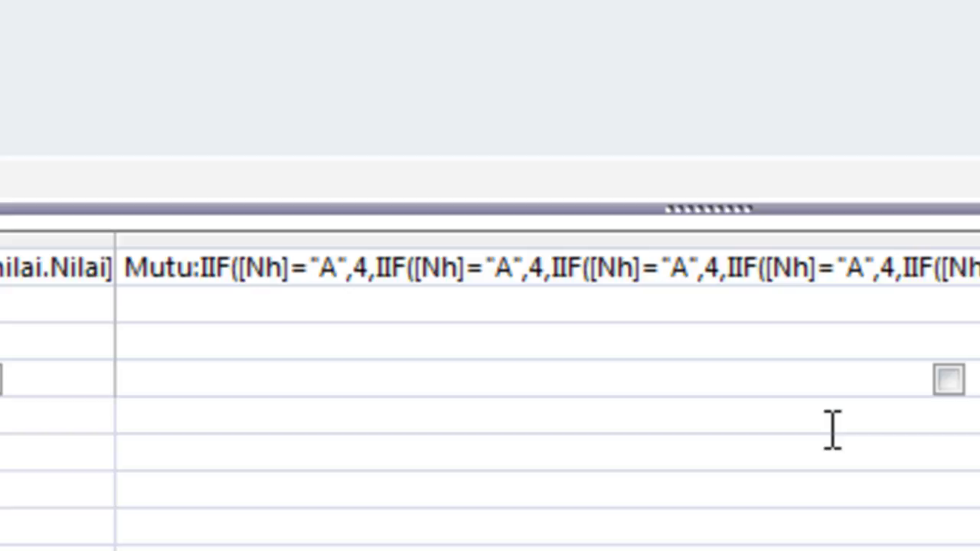
Change the second condition of the Mutu expression to grade "B" with the value 3
{"action": "key", "text": "ctrl+Left"}
{"action": "key", "text": "ctrl+Left"}
{"action": "key", "text": "ctrl+Left"}
{"action": "key", "text": "ctrl+Left"}
{"action": "key", "text": "ctrl+Left"}
{"action": "key", "text": "Right"}
{"action": "key", "text": "Right"}
{"action": "key", "text": "shift+Right"}
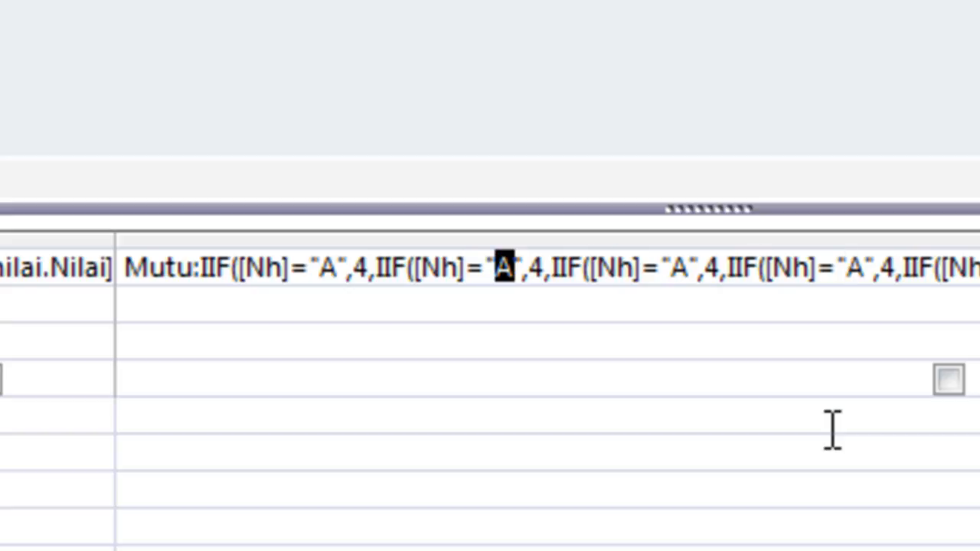
{"action": "type", "text": "B"}
{"action": "key", "text": "Right"}
{"action": "key", "text": "Right"}
{"action": "key", "text": "shift+Right"}
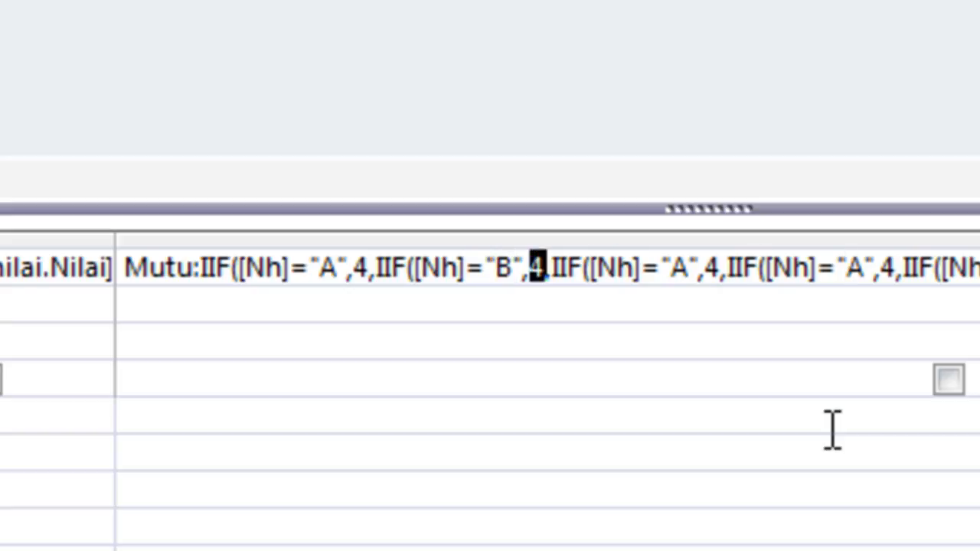
{"action": "type", "text": "3"}
Change the third condition of the Mutu expression to grade "C" with the value 2
{"action": "key", "text": "Right"}
{"action": "key", "text": "ctrl+Right"}
{"action": "key", "text": "ctrl+Right"}
{"action": "key", "text": "ctrl+Right"}
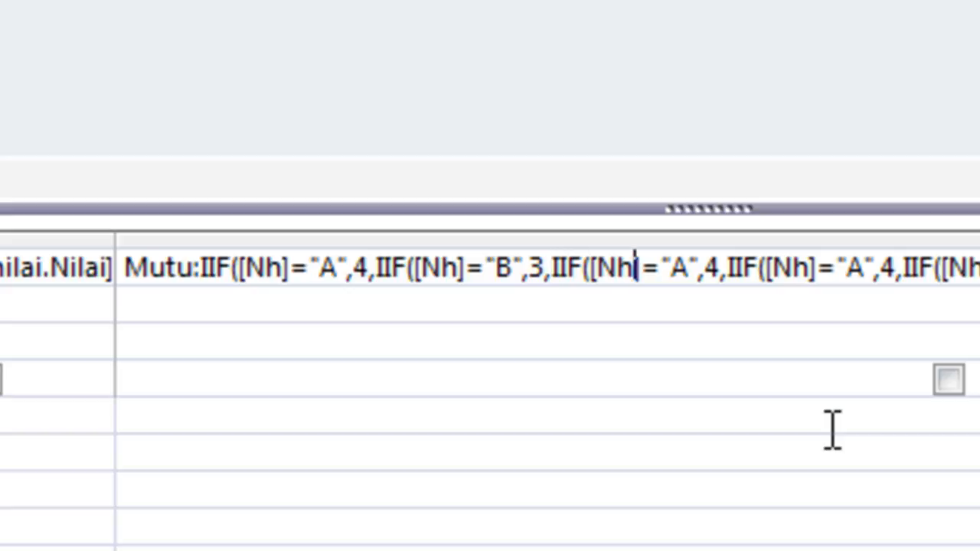
{"action": "key", "text": "ctrl+Right"}
{"action": "key", "text": "Right"}
{"action": "key", "text": "shift+Right"}
{"action": "type", "text": "C"}
{"action": "key", "text": "Right"}
{"action": "key", "text": "Right"}
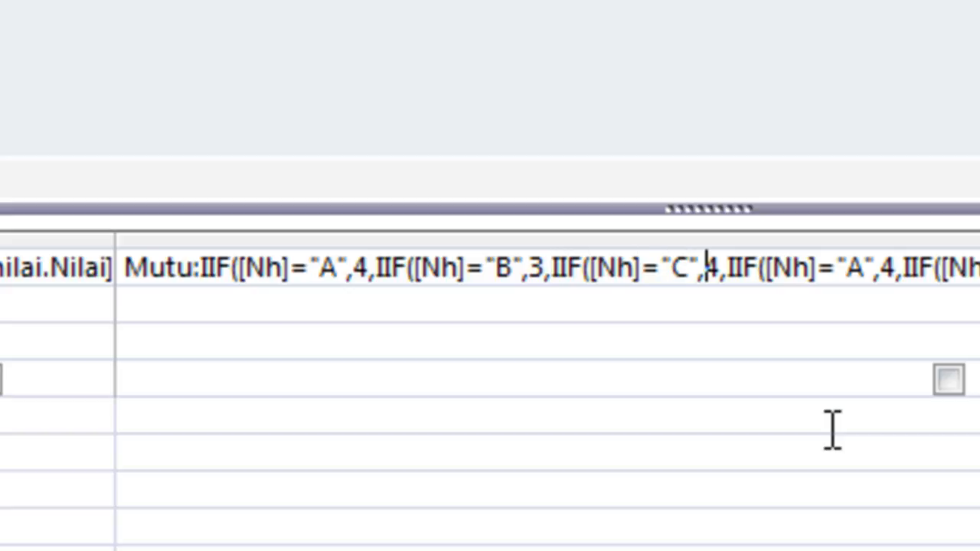
{"action": "key", "text": "shift+Right"}
{"action": "type", "text": "2"}
Change the fourth condition of the Mutu expression to grade "D" with the value 1
{"action": "key", "text": "Right"}
{"action": "key", "text": "Right"}
{"action": "key", "text": "Right"}
{"action": "key", "text": "Right"}
{"action": "key", "text": "Right"}
{"action": "key", "text": "Right"}
{"action": "key", "text": "Right"}
{"action": "key", "text": "Right"}
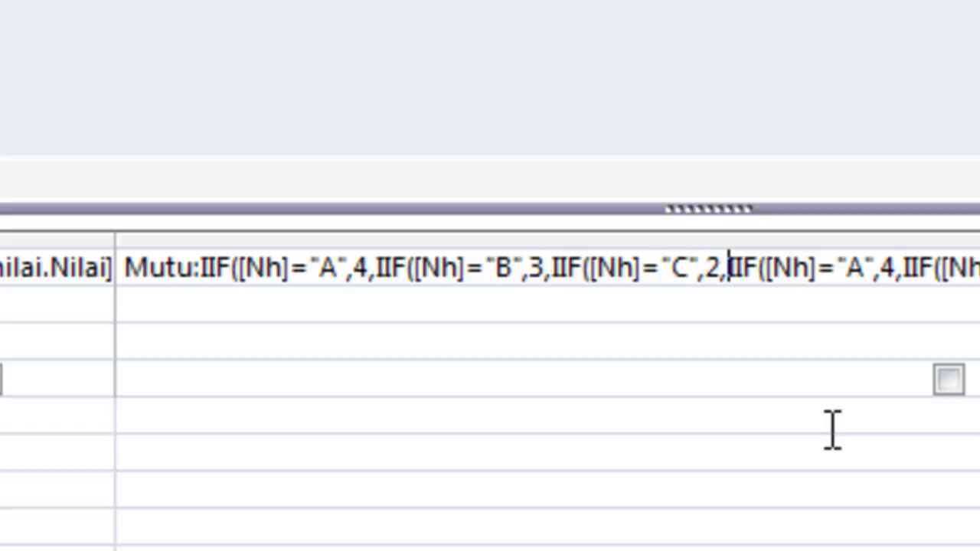
{"action": "key", "text": "Right"}
{"action": "key", "text": "Right"}
{"action": "key", "text": "Right"}
{"action": "key", "text": "shift+Right"}
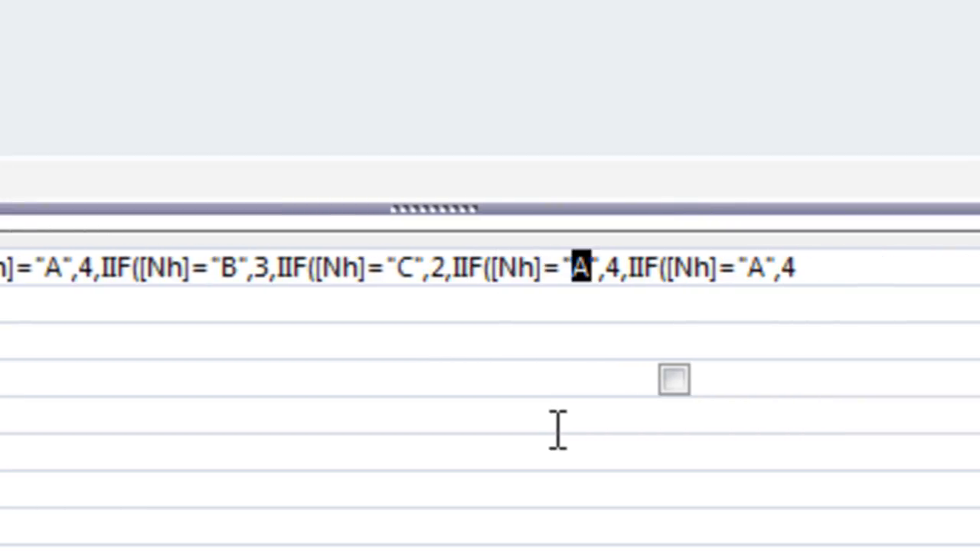
{"action": "type", "text": "D"}
{"action": "key", "text": "Right"}
{"action": "key", "text": "Right"}
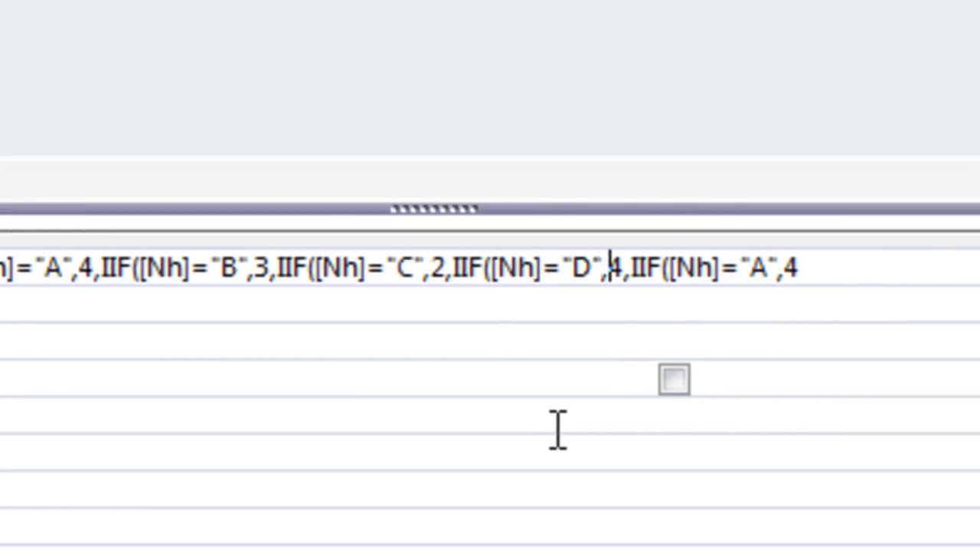
{"action": "key", "text": "shift+Right"}
{"action": "type", "text": "1"}
Change the last condition of the Mutu expression to grade "E" with the value 0 and end it with five closing parentheses
{"action": "key", "text": "Right"}
{"action": "key", "text": "Right"}
{"action": "key", "text": "Right"}
{"action": "key", "text": "Right"}
{"action": "key", "text": "Right"}
{"action": "key", "text": "Right"}
{"action": "key", "text": "Right"}
{"action": "key", "text": "Right"}
{"action": "key", "text": "Right"}
{"action": "key", "text": "Right"}
{"action": "key", "text": "Right"}
{"action": "key", "text": "Right"}
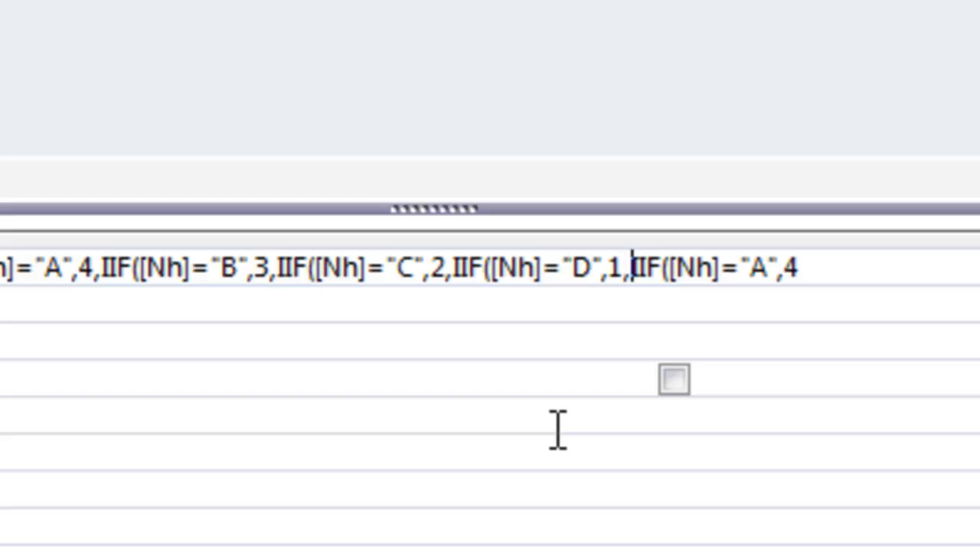
{"action": "key", "text": "shift+Left"}
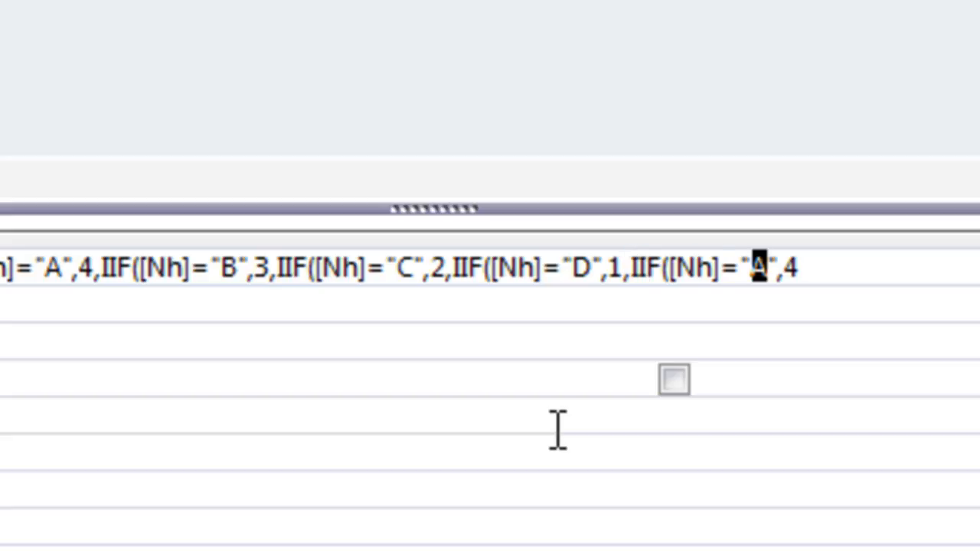
{"action": "type", "text": "E"}
{"action": "key", "text": "Right"}
{"action": "key", "text": "Right"}
{"action": "key", "text": "shift+Right"}
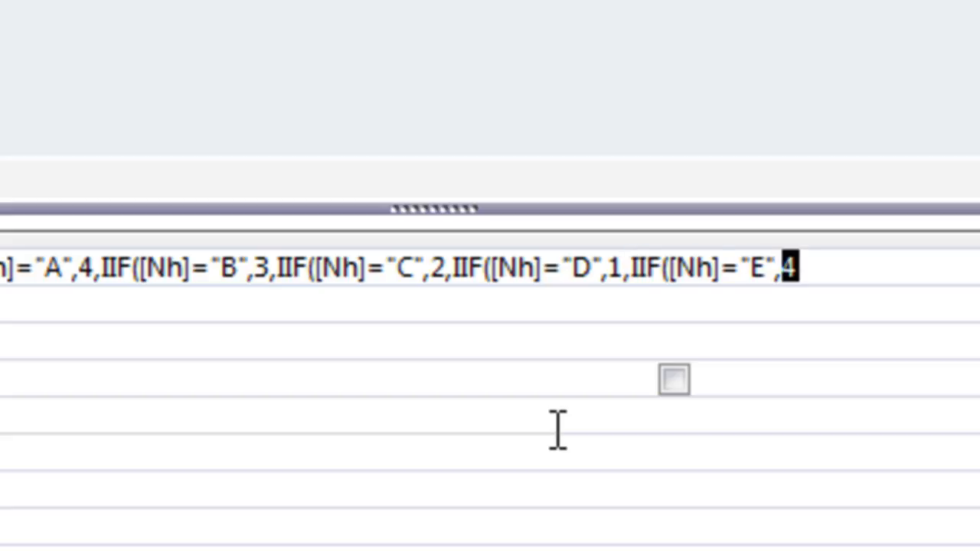
{"action": "type", "text": "0"}
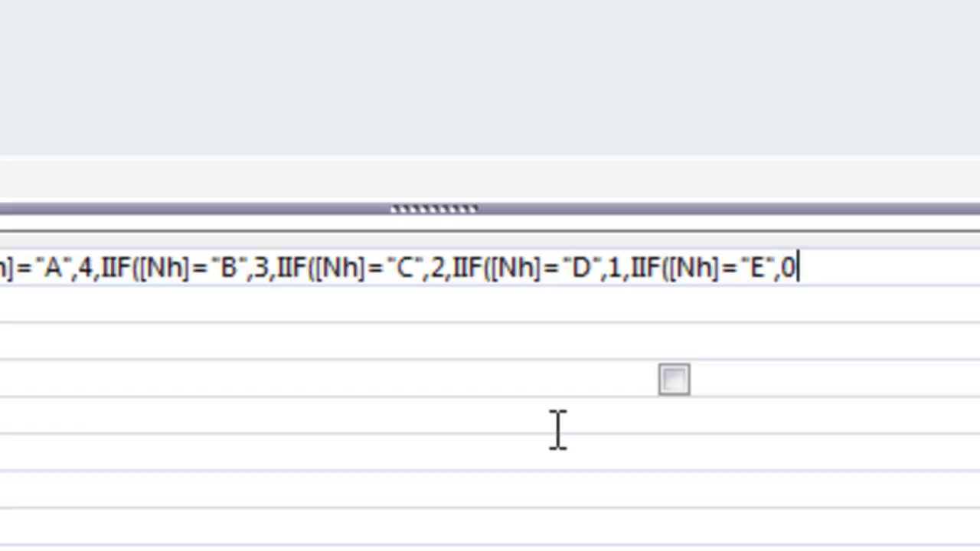
{"action": "type", "text": ")))))"}
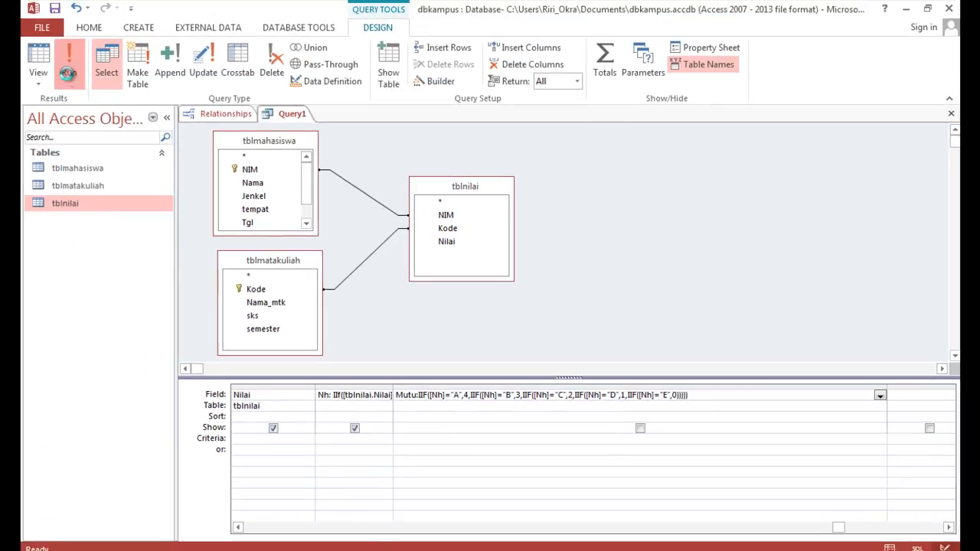
Run the query to check the Mutu values for each grade, and return to Design View
{"action": "left_click", "coordinate": [68, 55]}
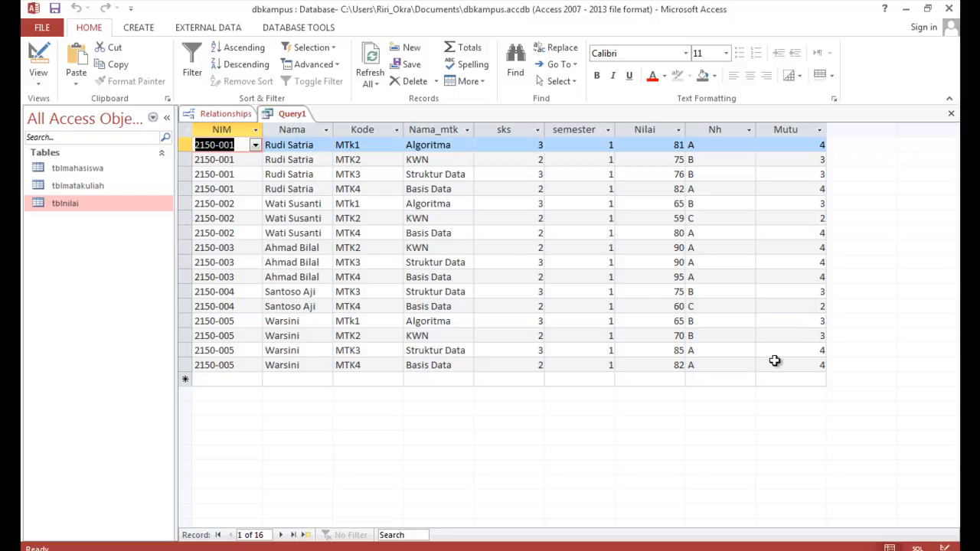
{"action": "left_click", "coordinate": [38, 83]}
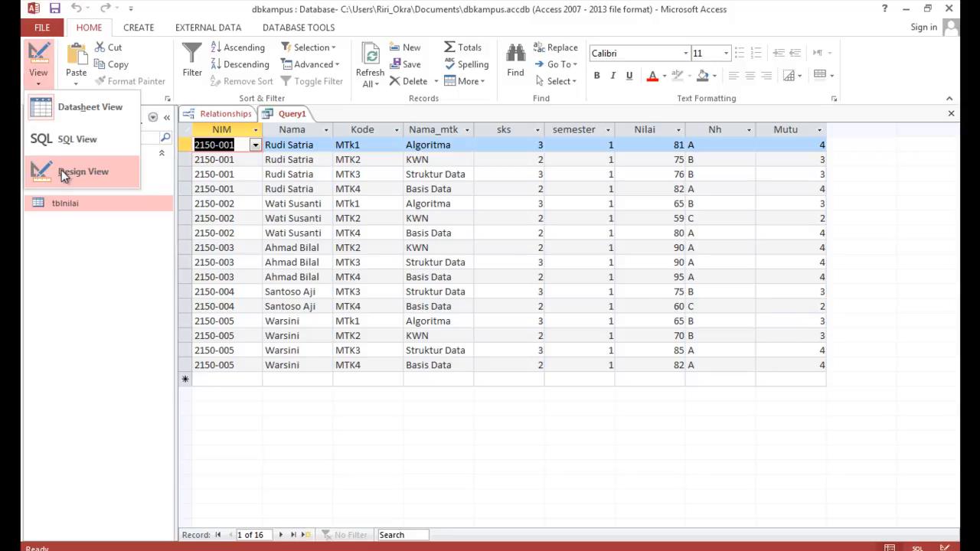
{"action": "left_click", "coordinate": [61, 170]}
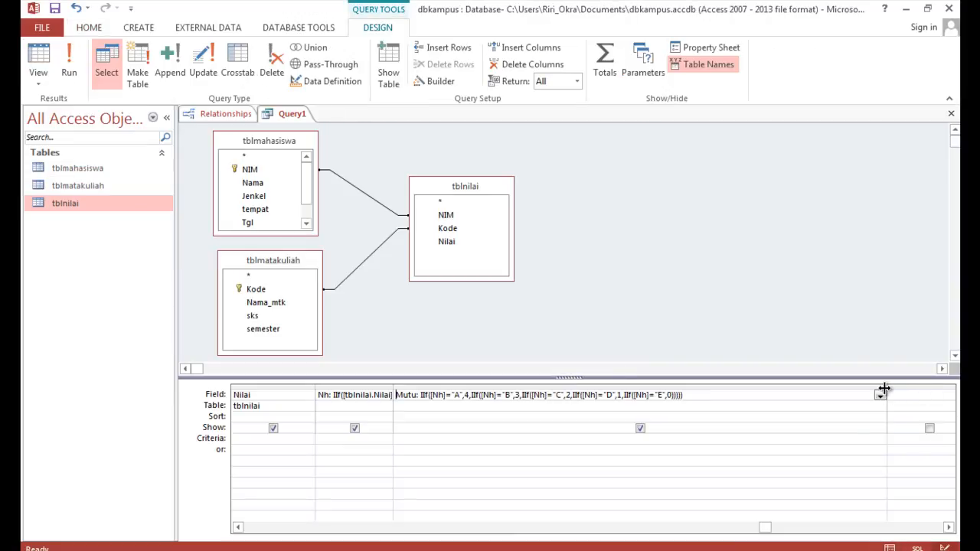
Narrow the Mutu column in the design grid and widen the empty column after it
{"action": "left_click_drag", "start_coordinate": [884, 389], "coordinate": [493, 423]}
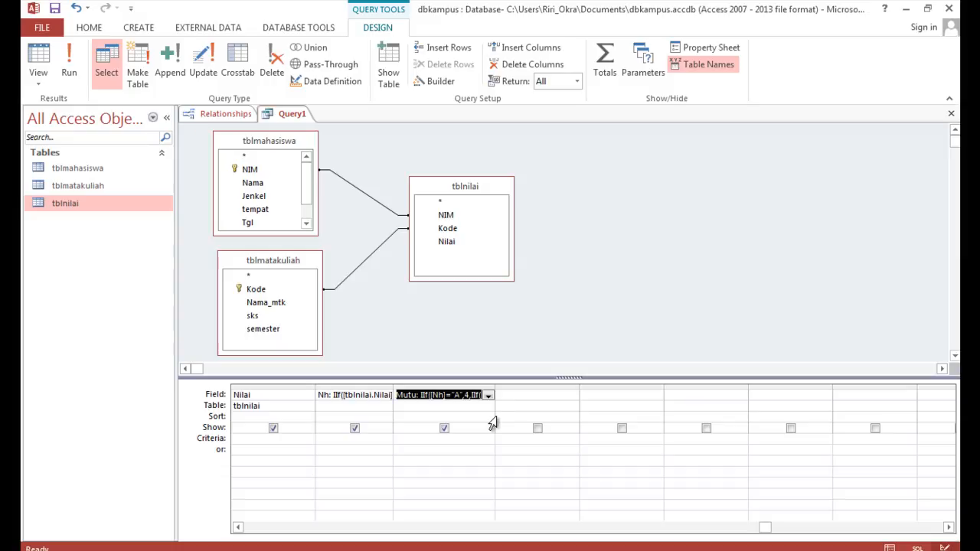
{"action": "left_click_drag", "start_coordinate": [580, 390], "coordinate": [813, 393]}
Add a calculated field in the empty column after Mutu with the expression Nmutu:[Mutu]*[tblmatakuliah.sks]
{"action": "left_click", "coordinate": [524, 394]}
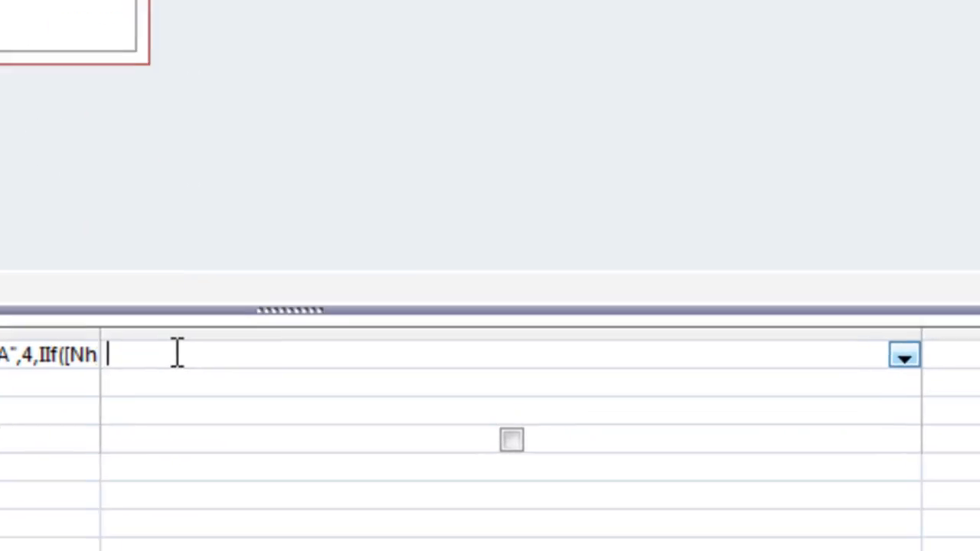
{"action": "type", "text": "N"}
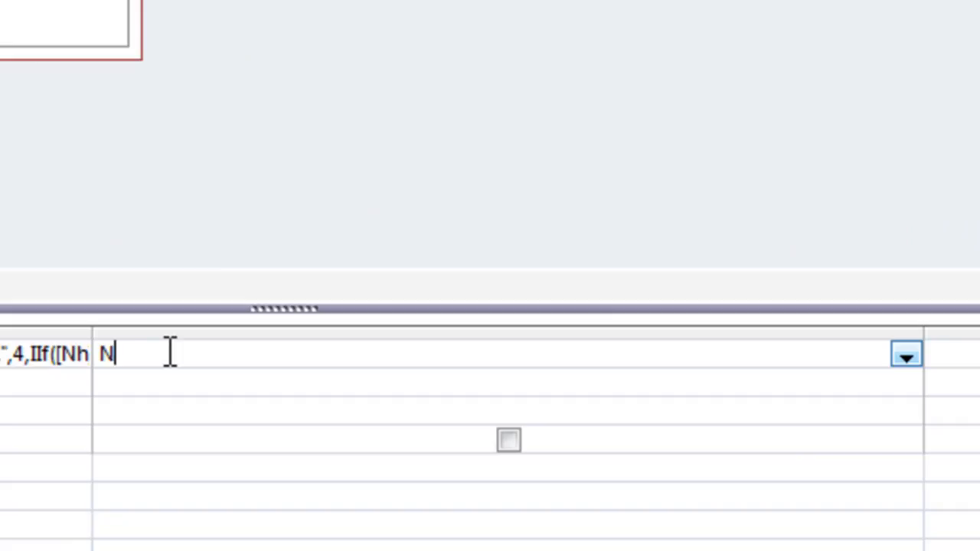
{"action": "type", "text": "mutu:["}
{"action": "type", "text": "Mutu"}
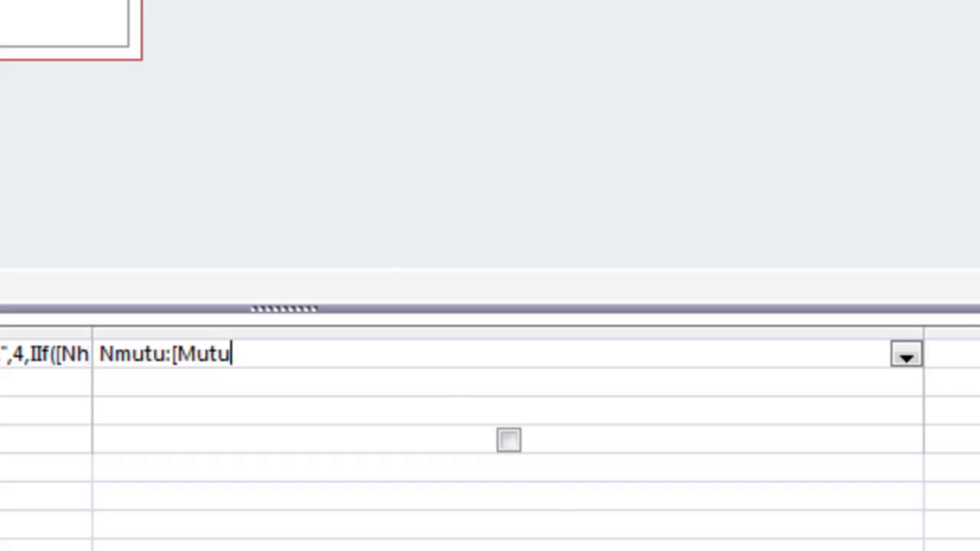
{"action": "type", "text": "]*[tbln"}
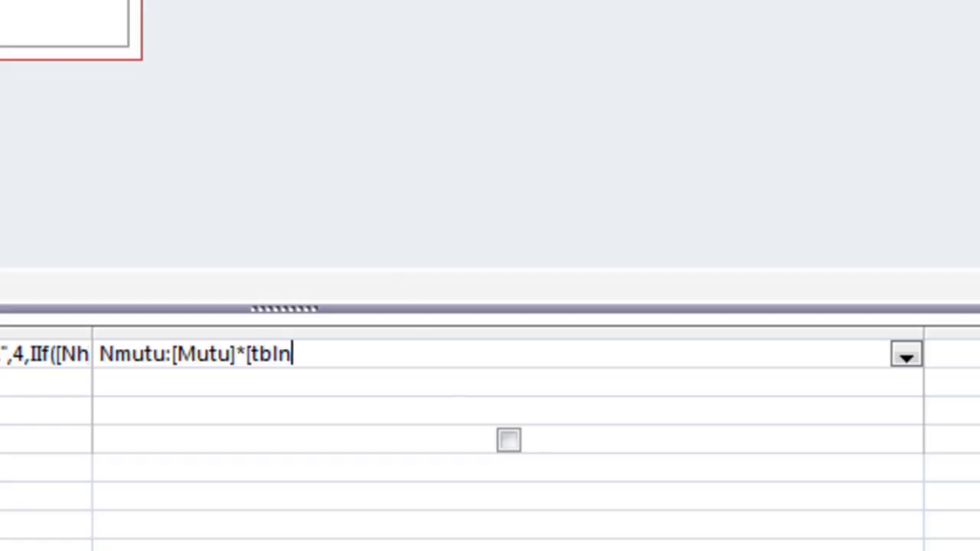
{"action": "key", "text": "BackSpace"}
{"action": "type", "text": "matakuliah.s"}
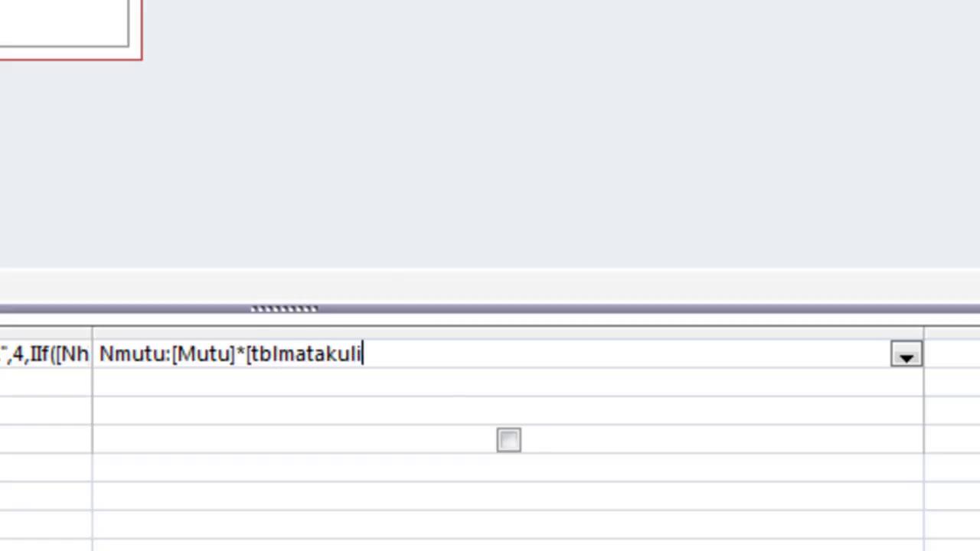
{"action": "type", "text": "ks"}
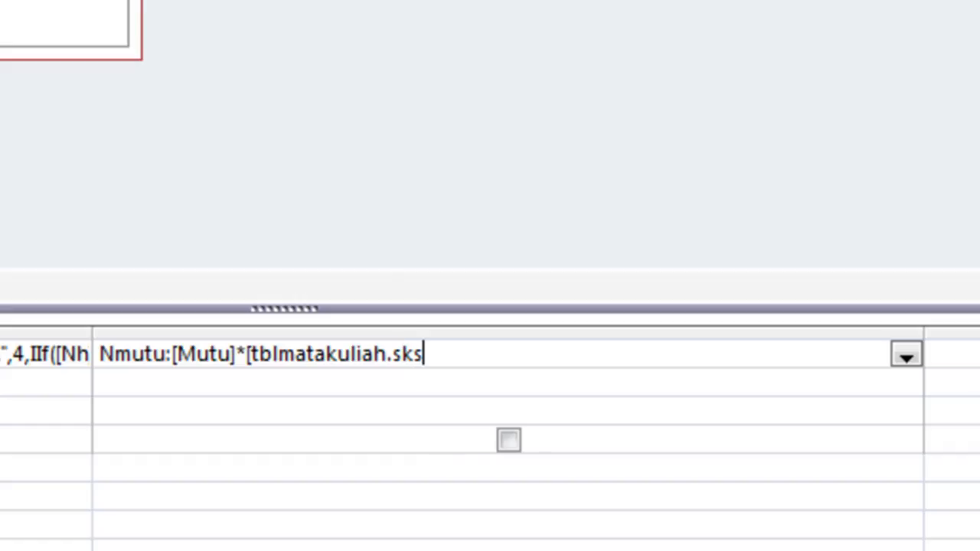
{"action": "type", "text": "]"}
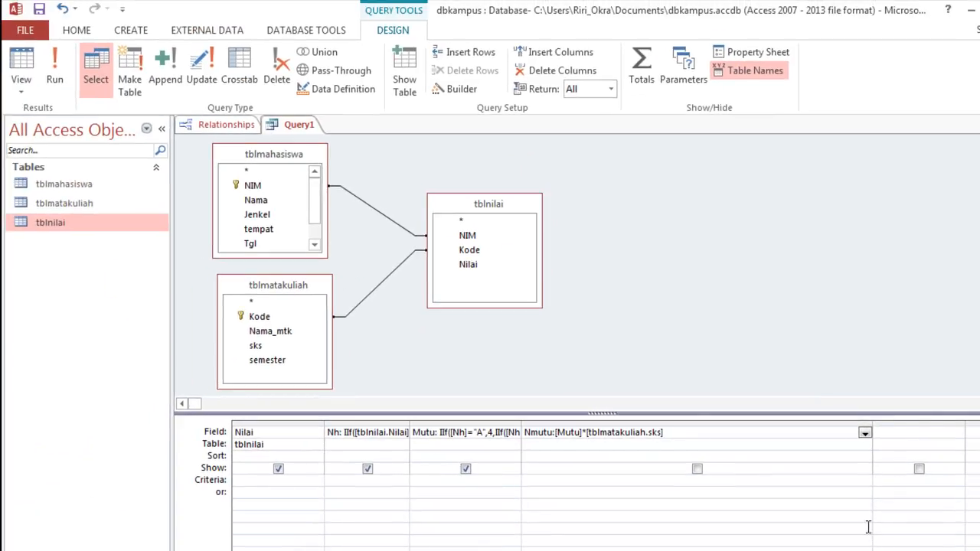
Run the query to check the calculated Nmutu column, and go back to Design View
{"action": "left_click", "coordinate": [55, 70]}
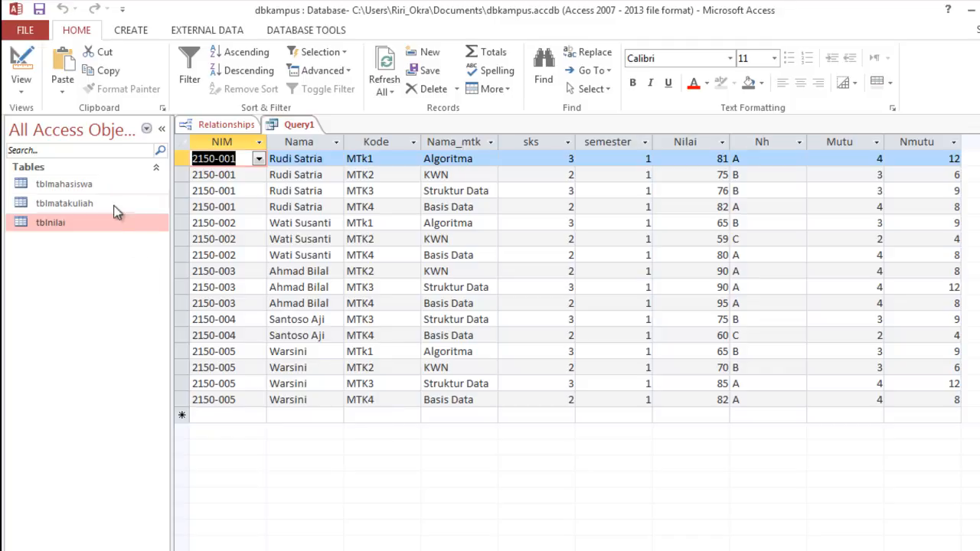
{"action": "left_click", "coordinate": [17, 93]}
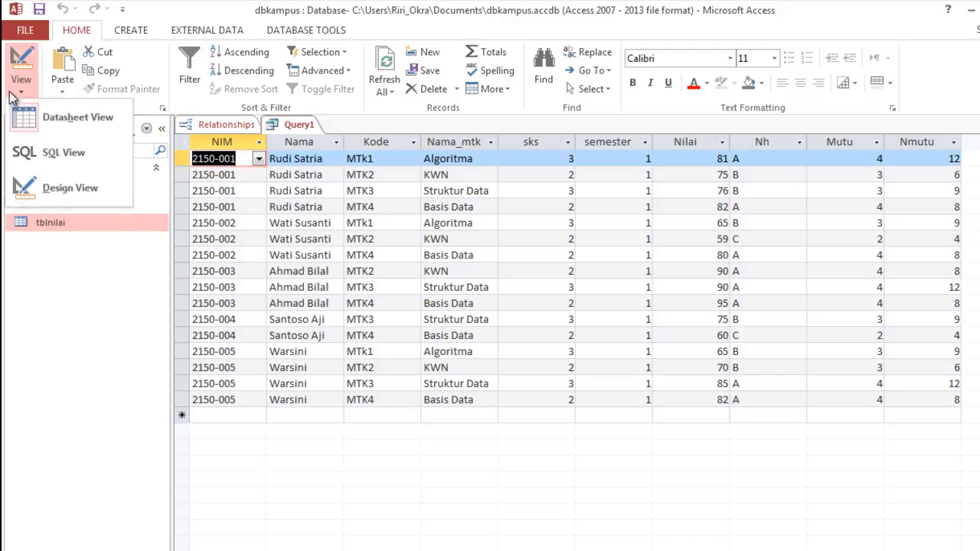
{"action": "left_click", "coordinate": [42, 191]}
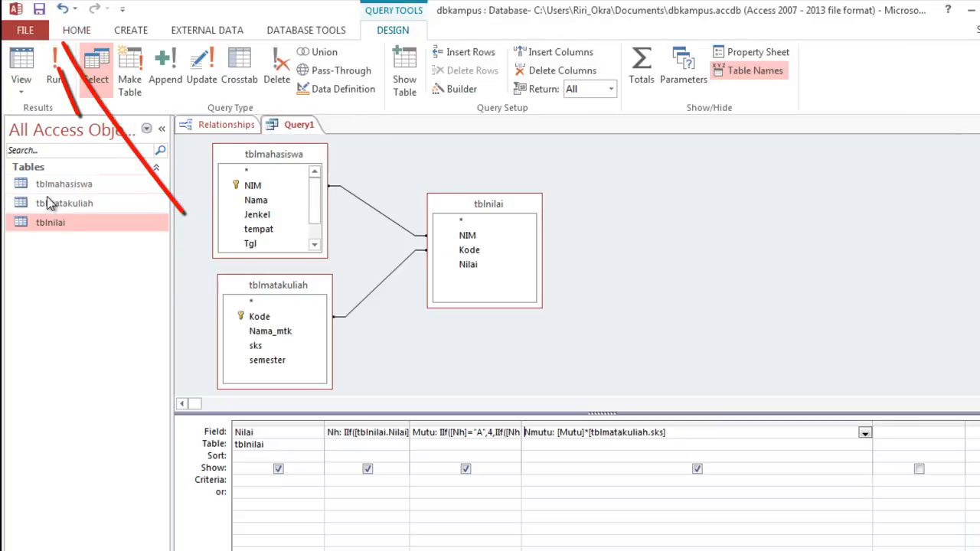
Save the query under the name khs and narrow the Nmutu column to fit its expression
{"action": "left_click", "coordinate": [39, 9]}
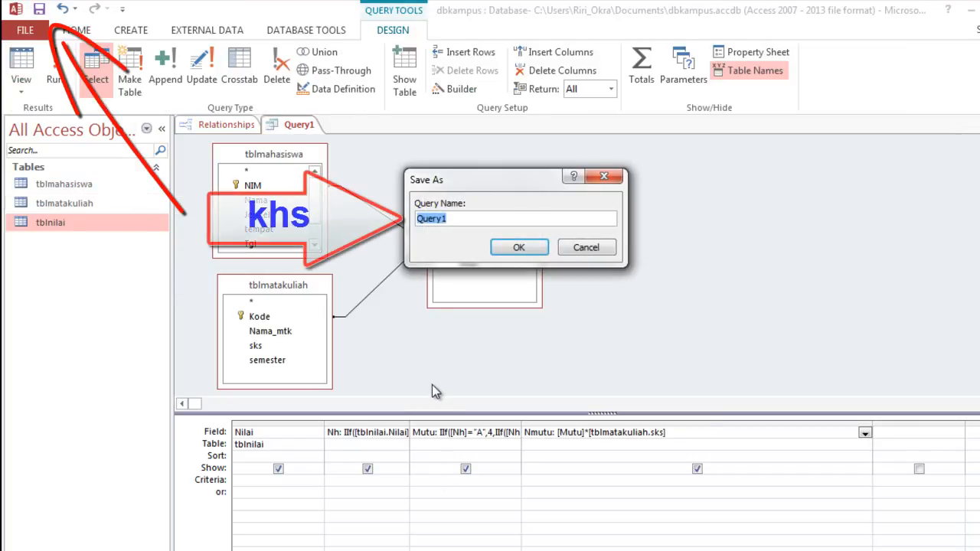
{"action": "type", "text": "khs"}
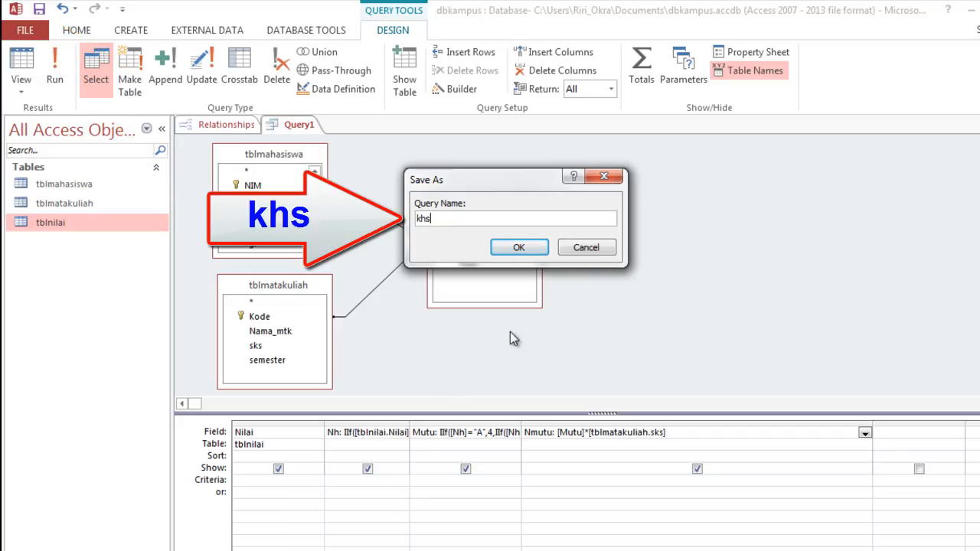
{"action": "left_click", "coordinate": [518, 247]}
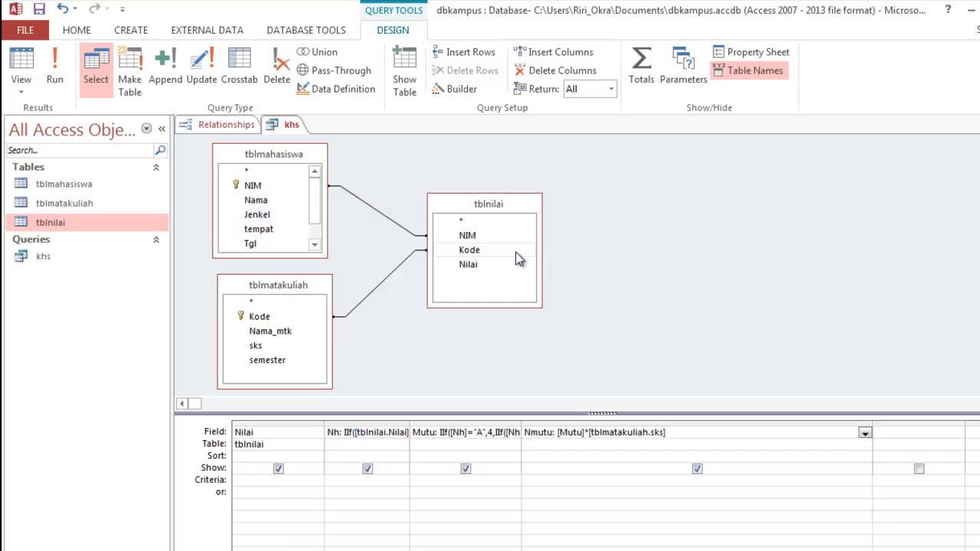
{"action": "left_click_drag", "start_coordinate": [872, 424], "coordinate": [681, 426]}
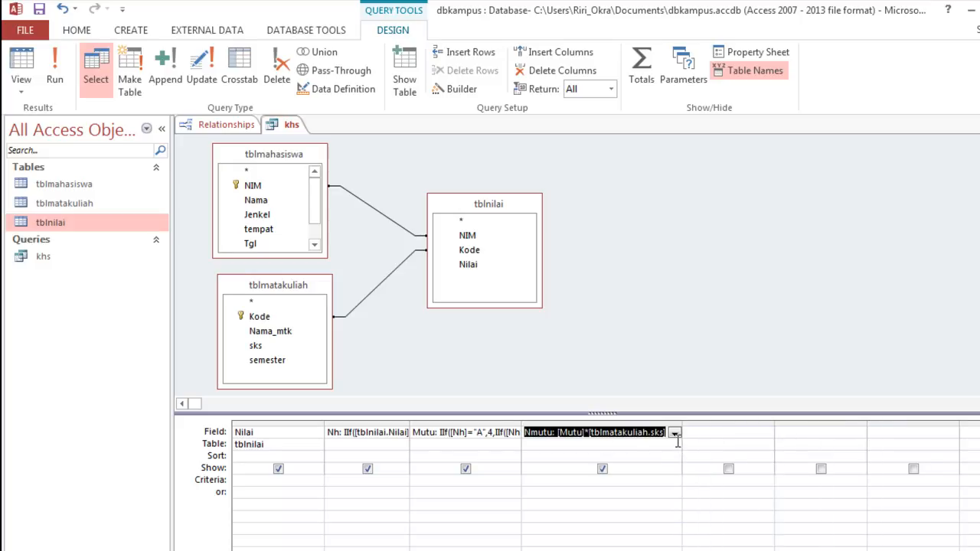